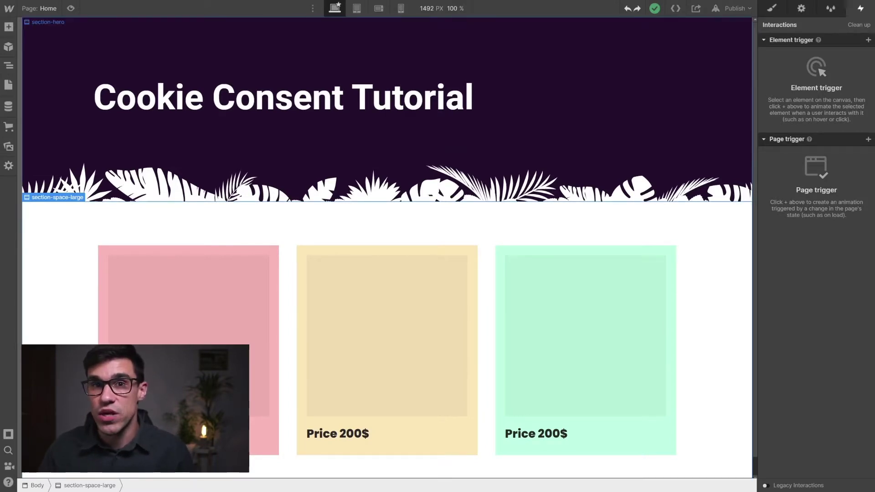
# Set the cookie-banner inside the Cookie consent wrapper to display flex.
pyautogui.click(8, 65)
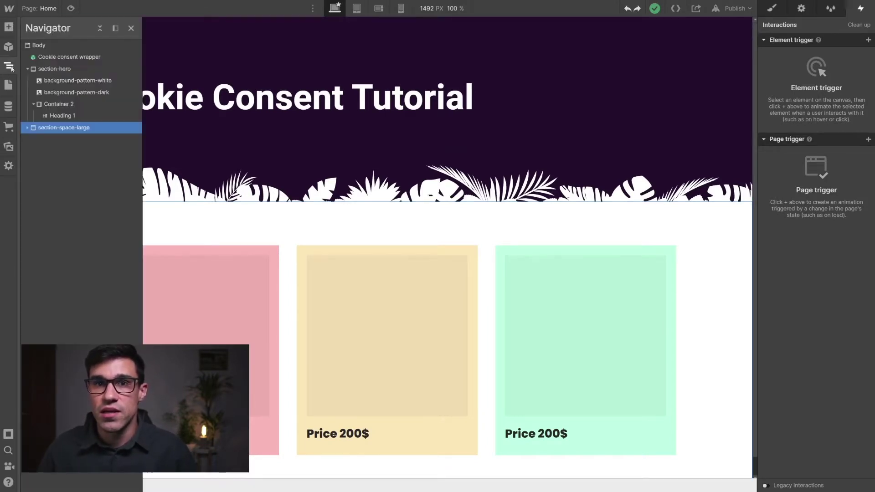
pyautogui.doubleClick(66, 57)
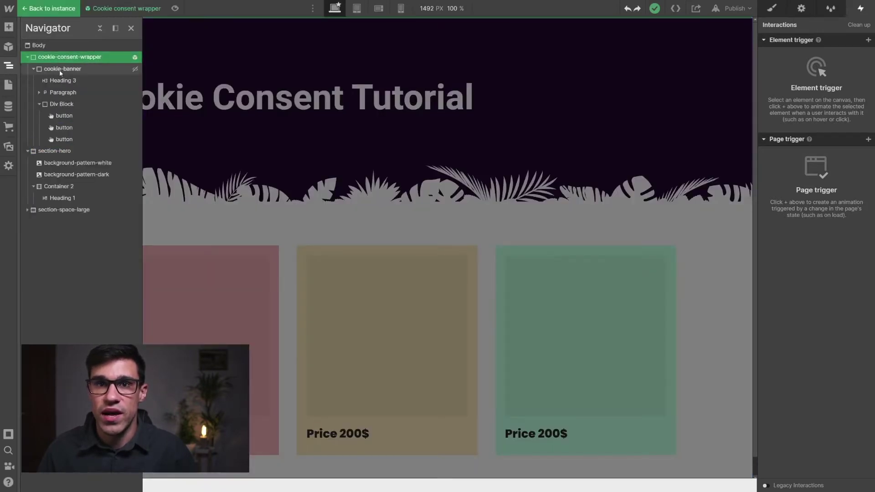
pyautogui.click(60, 69)
pyautogui.click(780, 10)
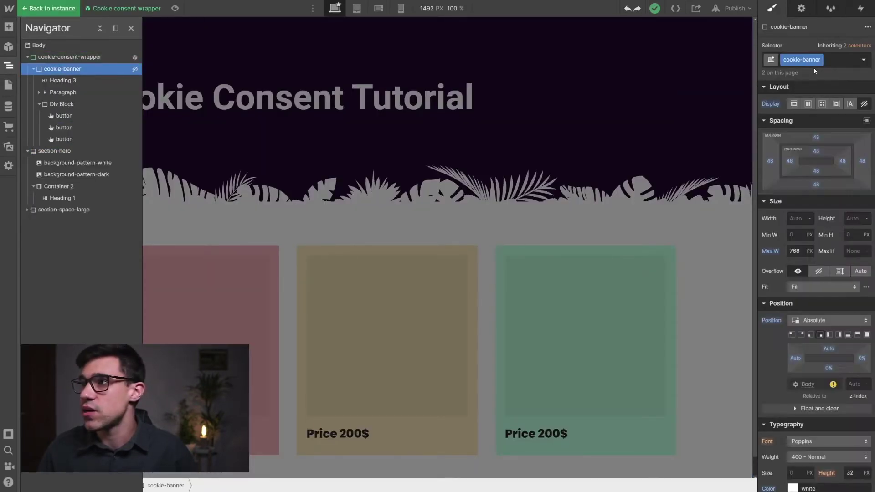
pyautogui.click(808, 104)
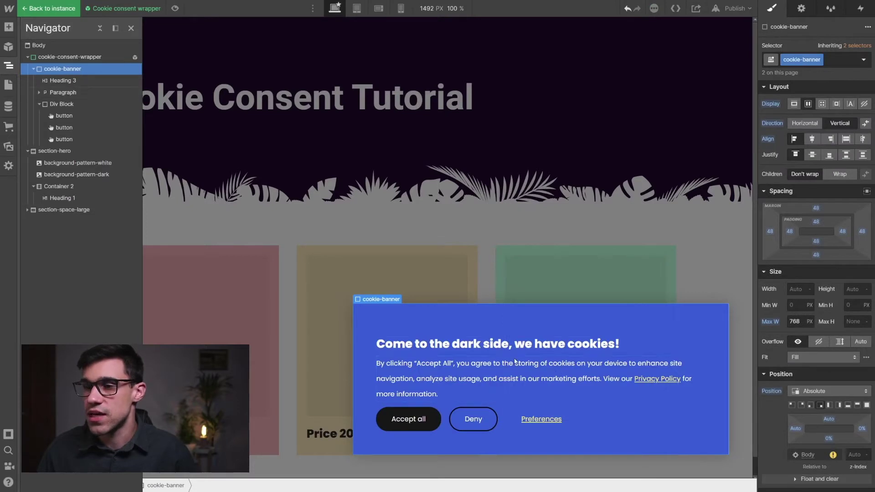
pyautogui.press('z')
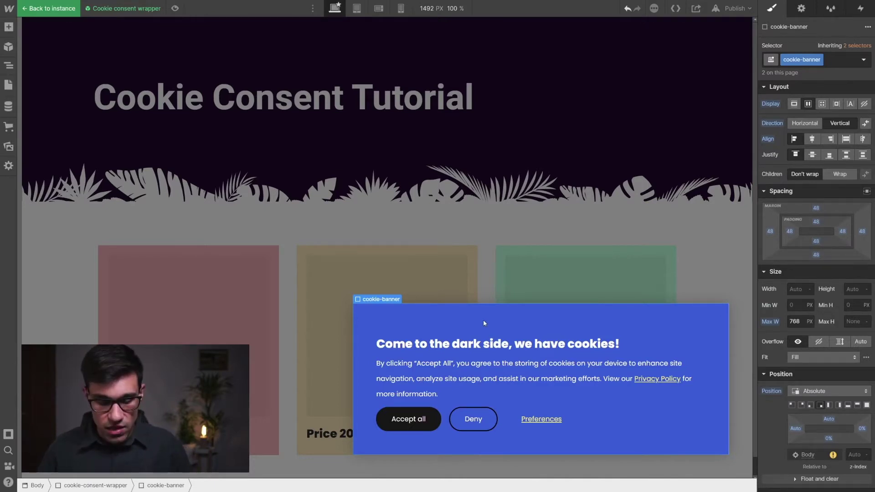
# Add a Div Block inside the cookie-banner using Quick Find.
pyautogui.hotkey('ctrl', 'k')
pyautogui.write('di')
pyautogui.press('Return')
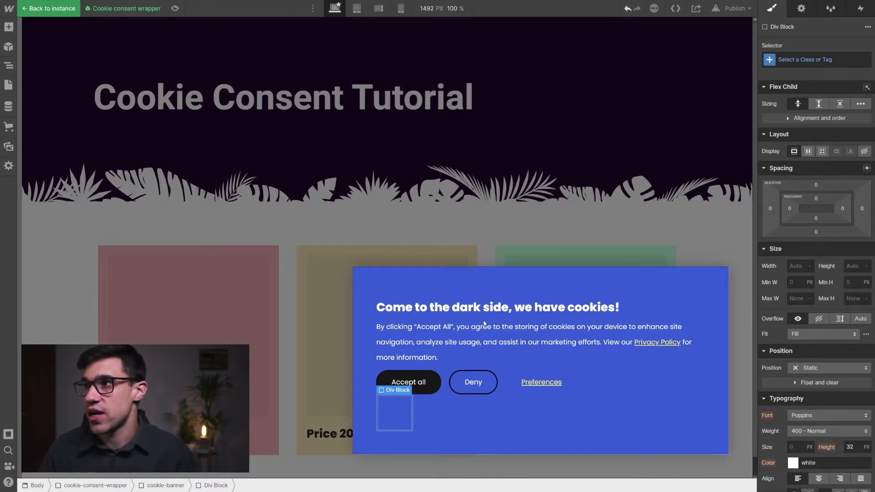
# Add a Mouse click (tap) trigger to the Div Block, with the first click set to Start an animation.
pyautogui.click(860, 9)
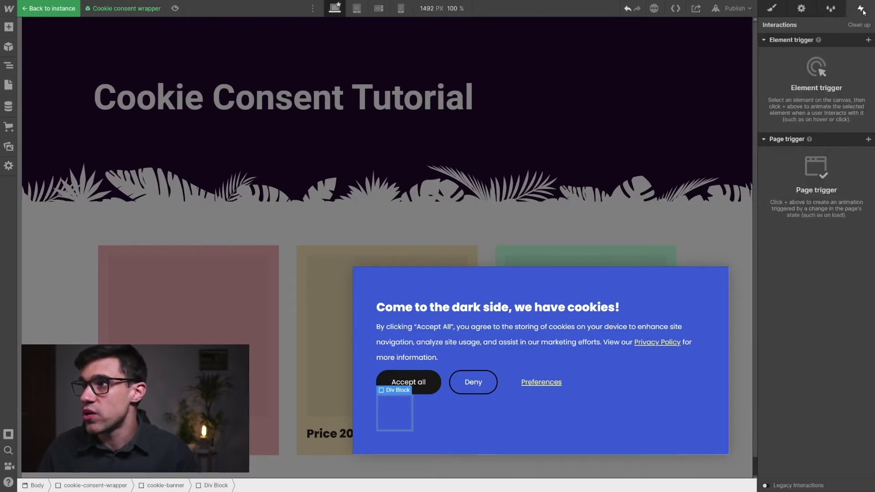
pyautogui.click(867, 40)
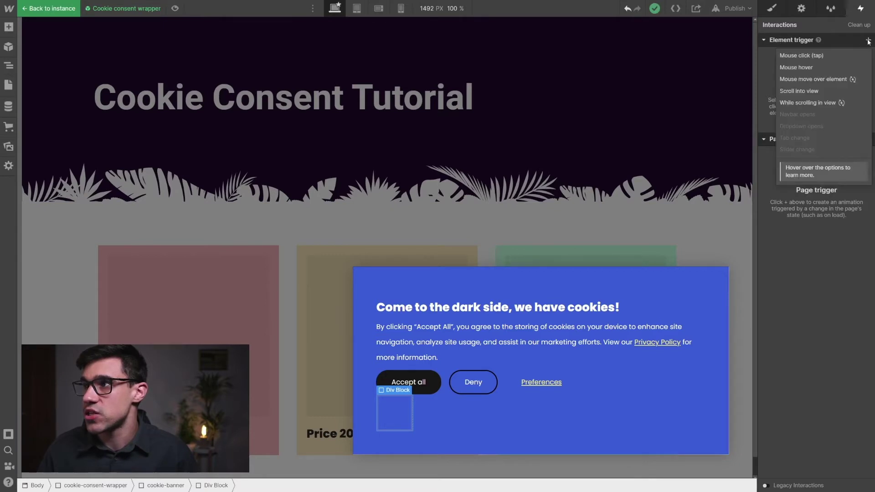
pyautogui.click(804, 56)
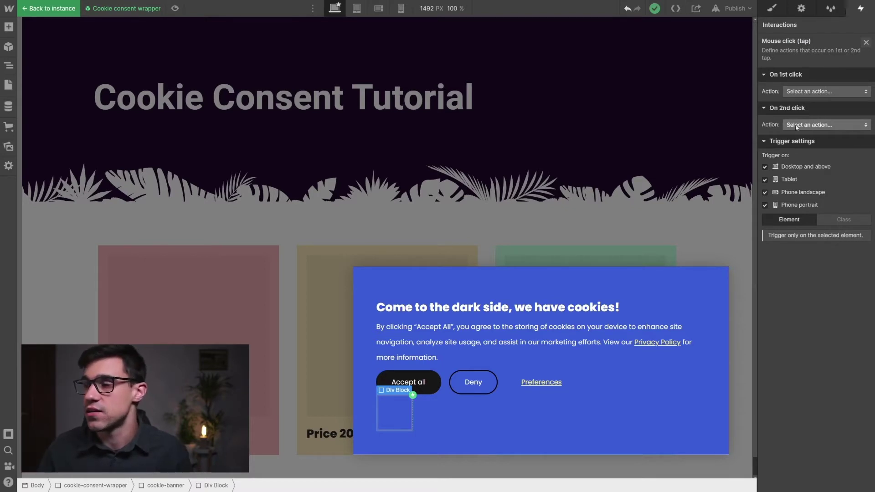
pyautogui.click(807, 93)
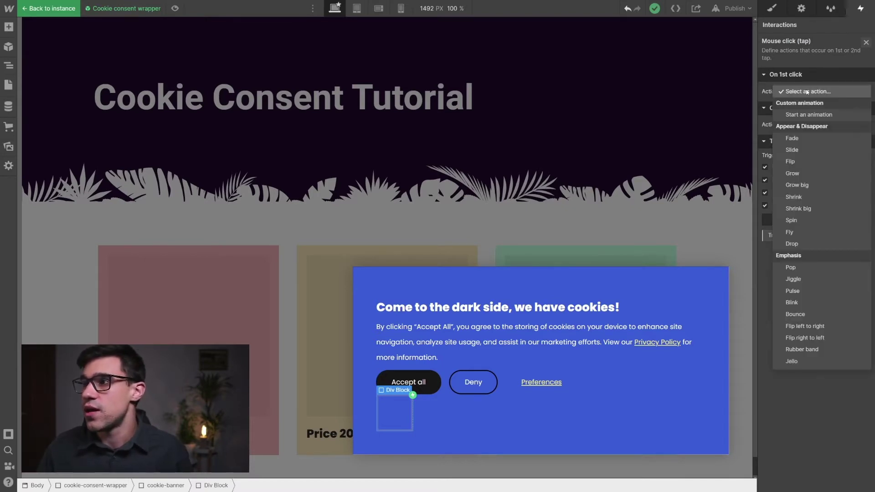
pyautogui.click(811, 116)
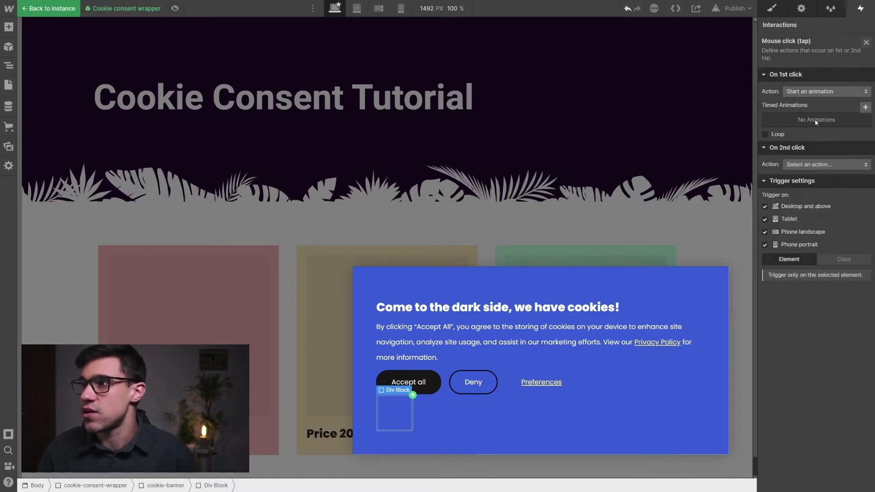
# Create a new timed animation named 'banner in'.
pyautogui.click(864, 107)
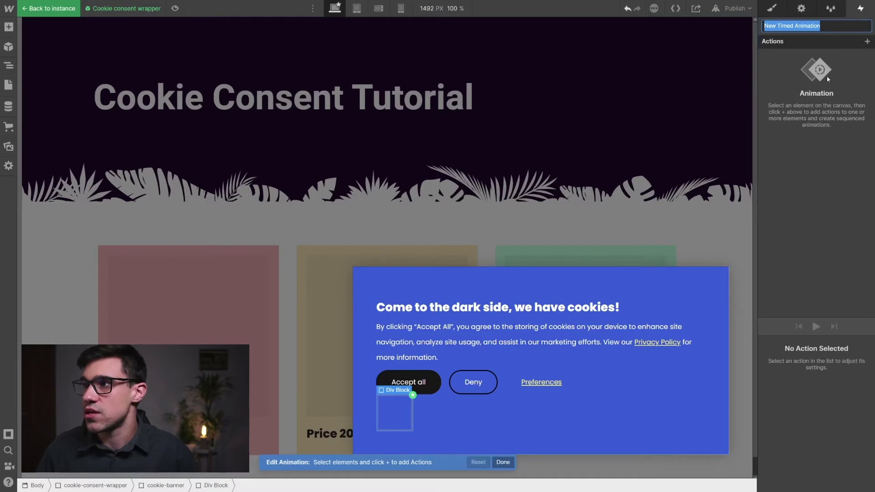
pyautogui.write('banne')
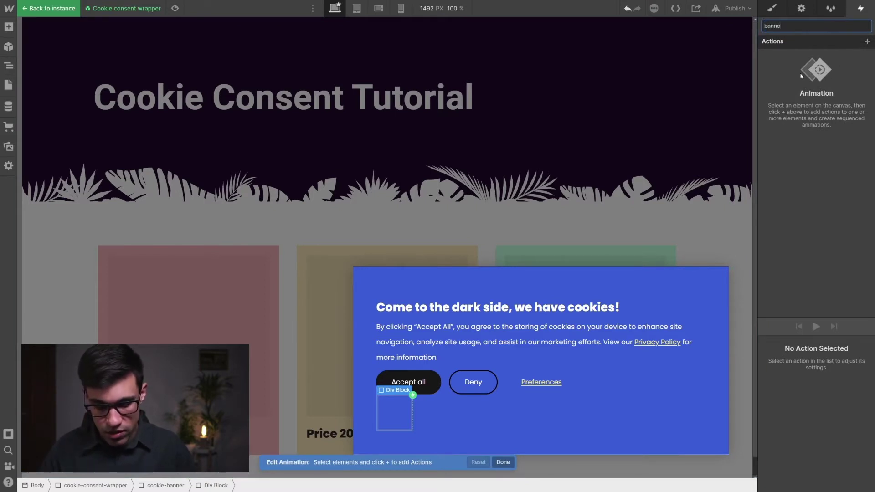
pyautogui.write('r in')
pyautogui.press('Return')
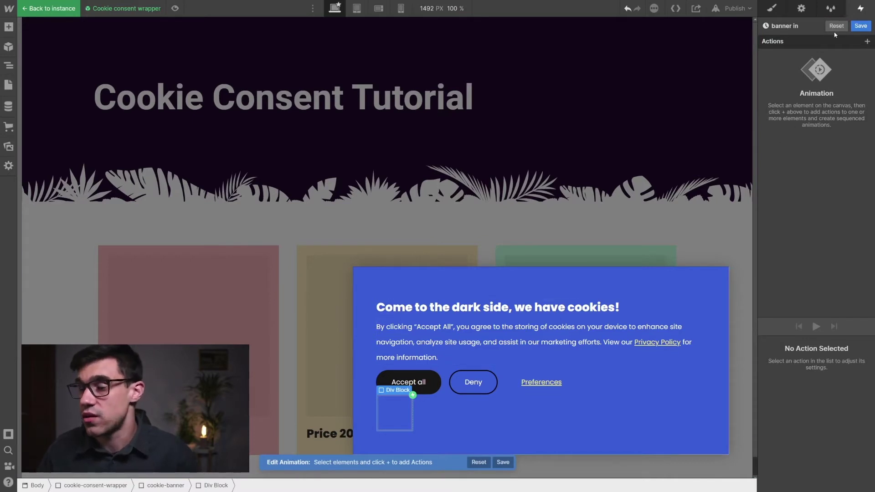
# Add a Hide/Show action setting cookie-banner to Display none, marked as initial state.
pyautogui.click(867, 42)
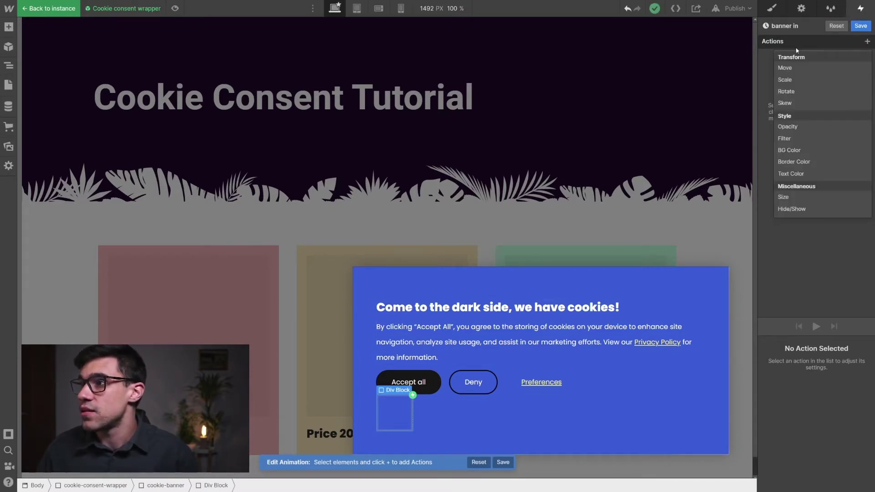
pyautogui.click(517, 291)
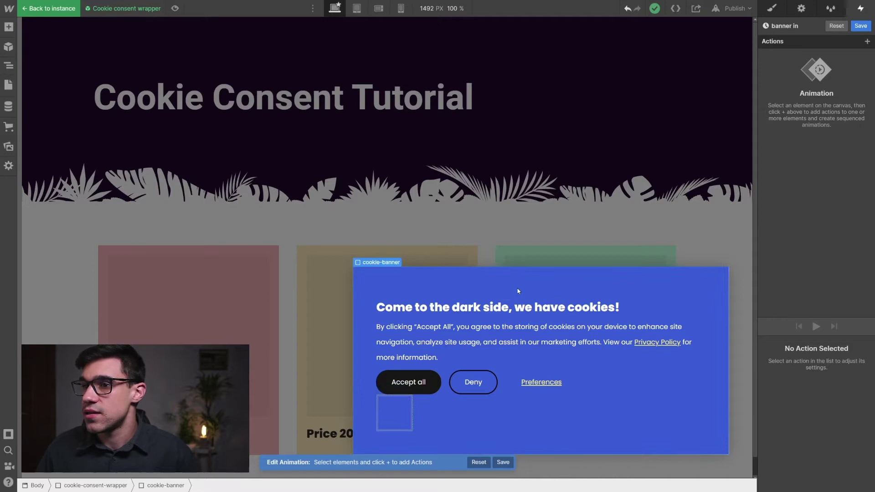
pyautogui.click(866, 41)
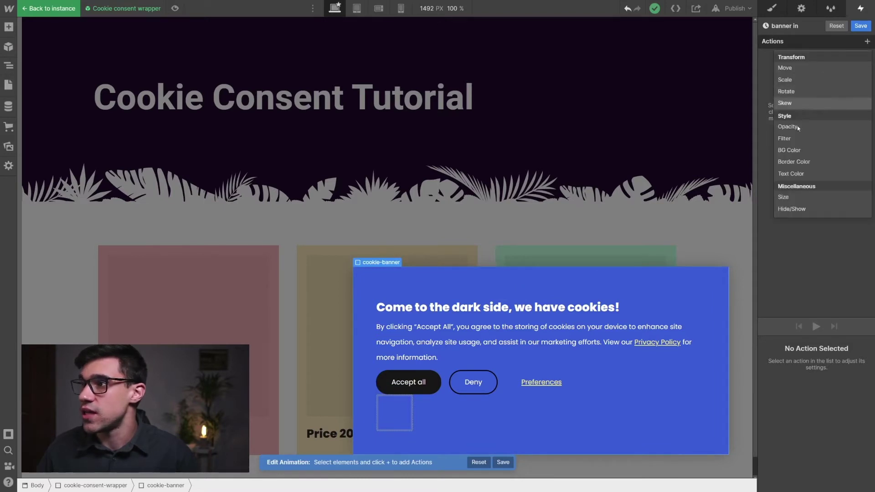
pyautogui.click(793, 209)
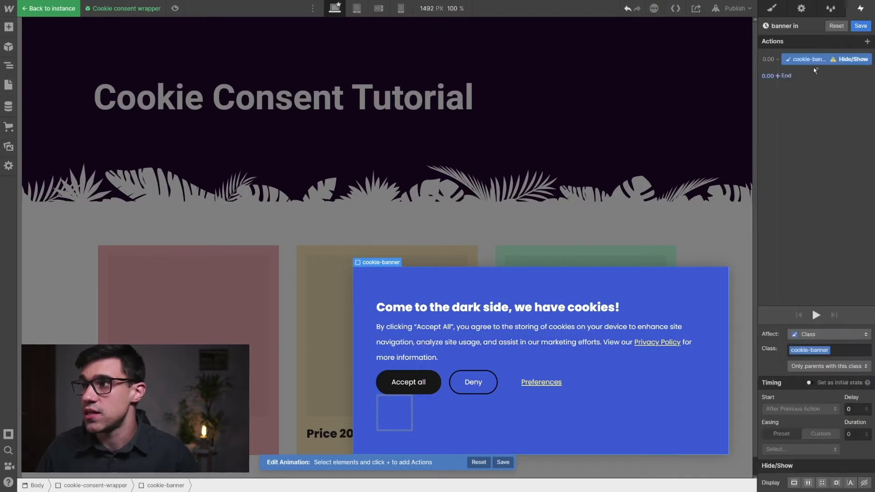
pyautogui.click(863, 482)
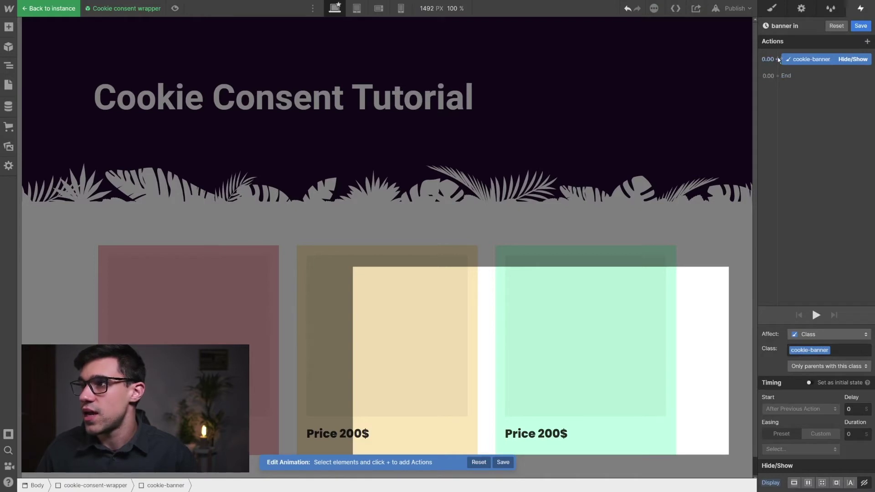
pyautogui.click(810, 382)
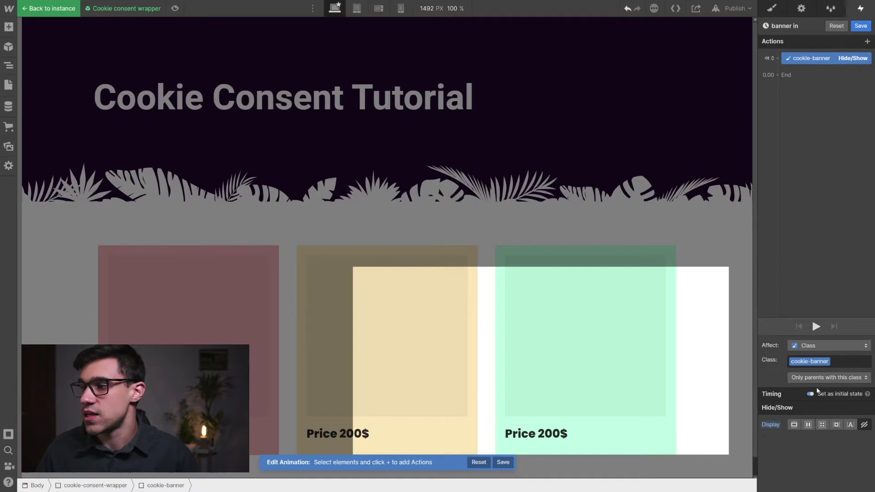
# Add a Scale action to the initial state with cookie-banner X and Y scale at 0.
pyautogui.click(778, 59)
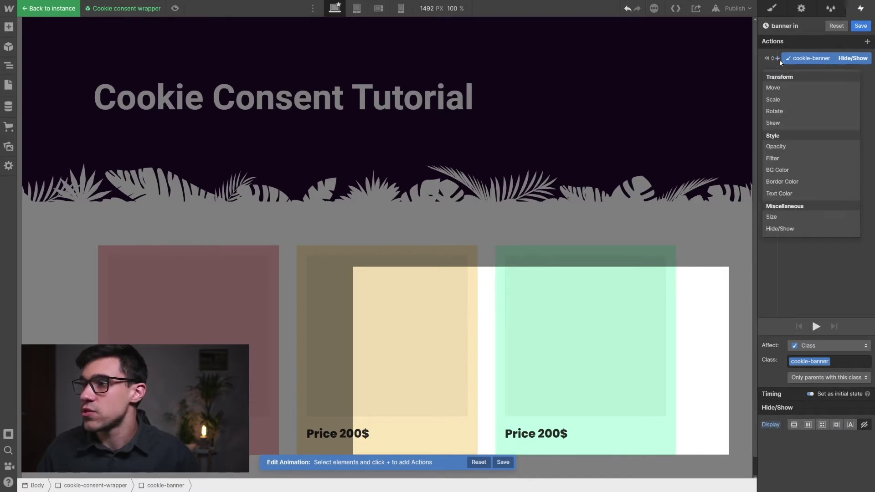
pyautogui.click(783, 101)
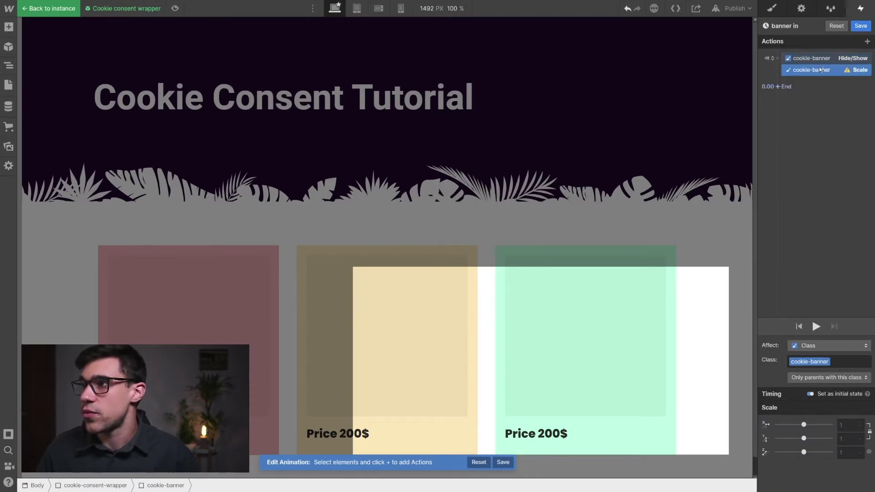
pyautogui.click(851, 424)
pyautogui.press('Return')
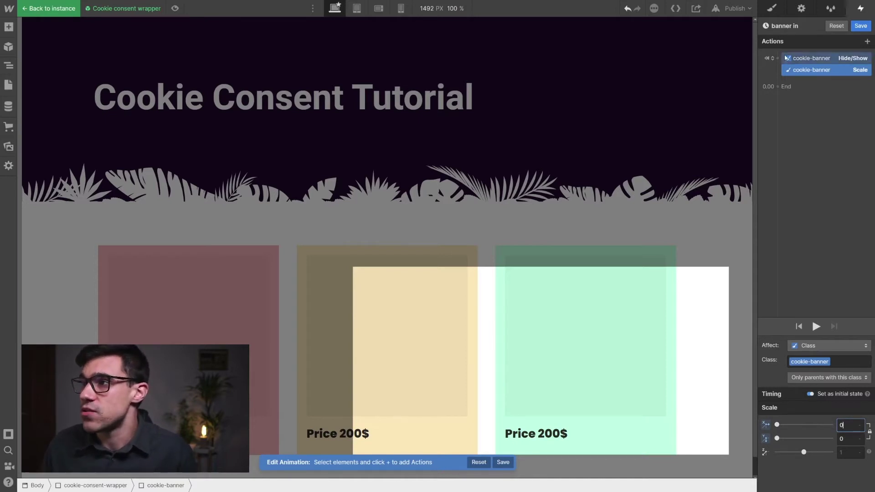
pyautogui.moveTo(860, 76); pyautogui.dragTo(782, 81)
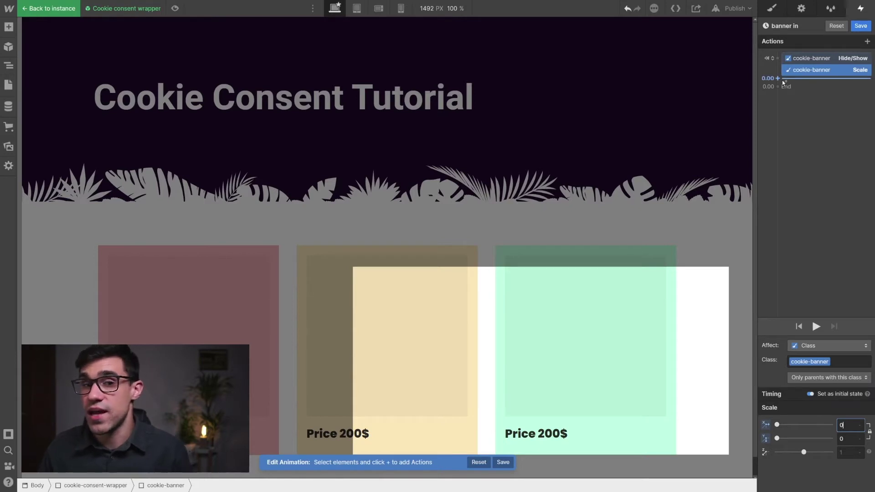
# Add a Hide/Show action that displays the cookie-banner again.
pyautogui.click(778, 78)
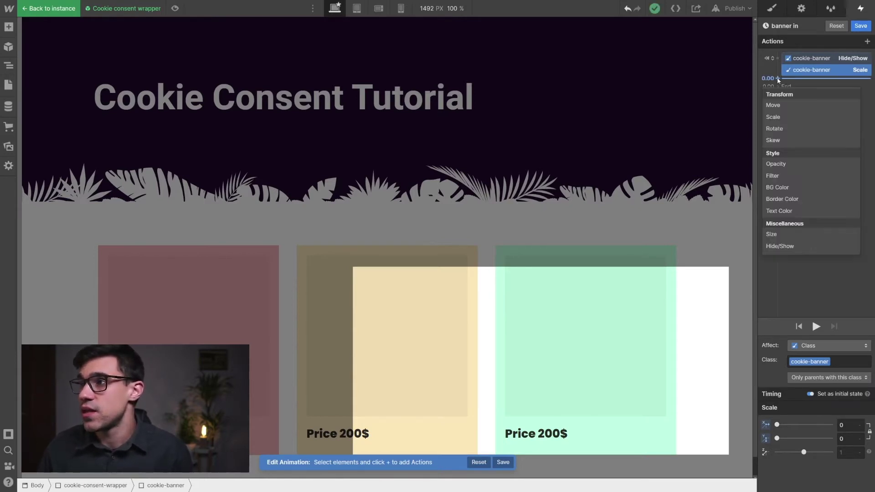
pyautogui.click(779, 246)
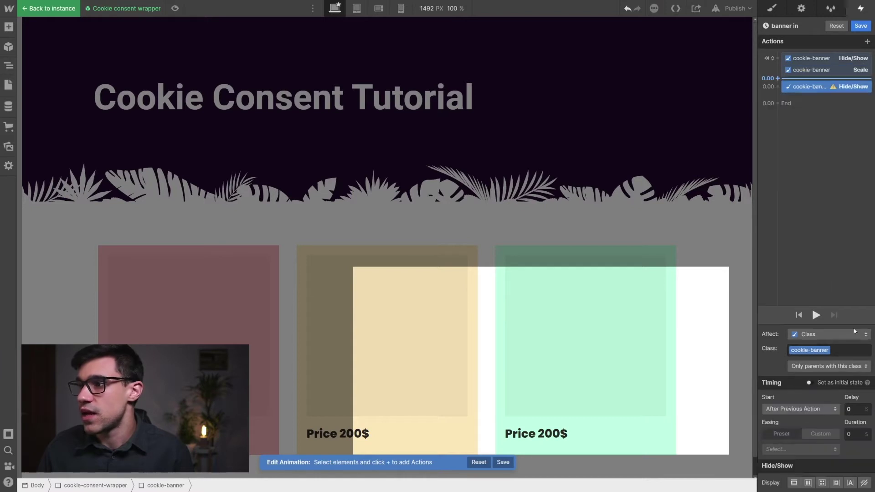
pyautogui.click(810, 481)
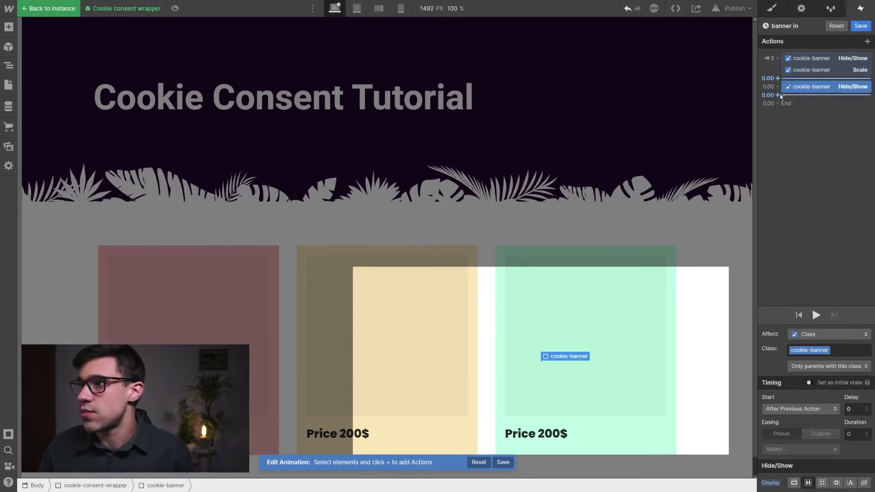
# Add a Scale action to 1.1 over 0.2 s with Ease easing.
pyautogui.click(778, 95)
pyautogui.click(774, 133)
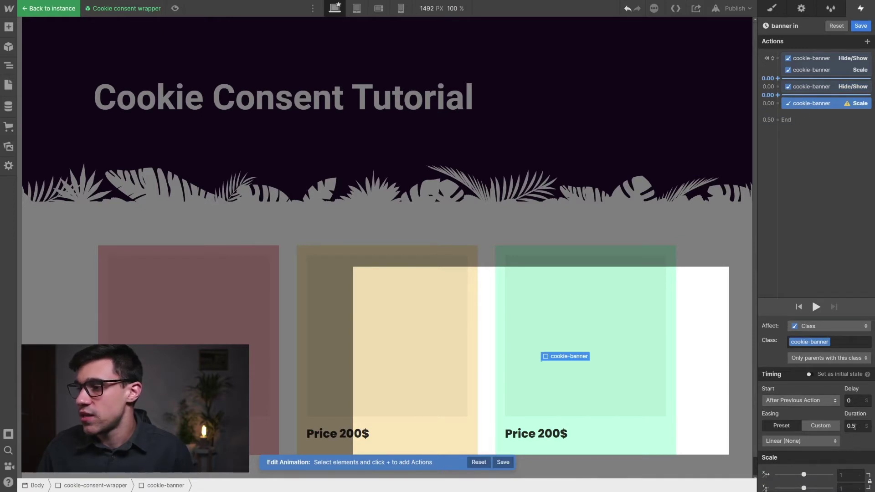
pyautogui.click(851, 425)
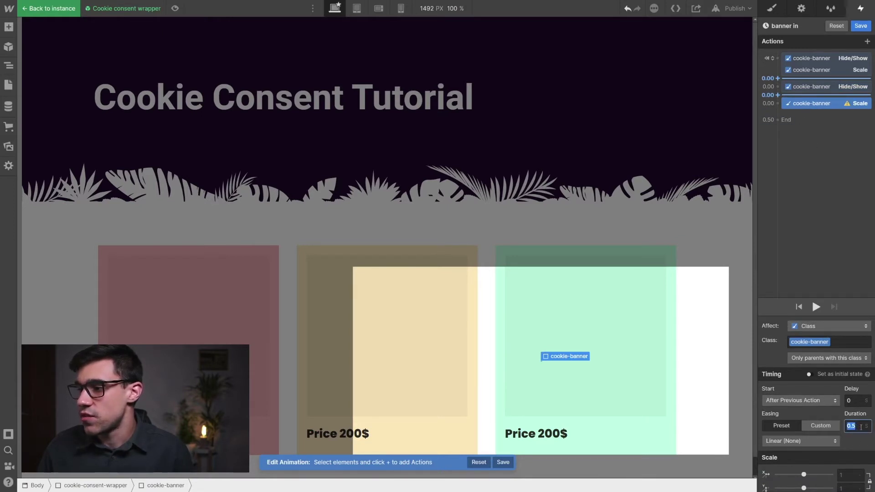
pyautogui.write('0.2')
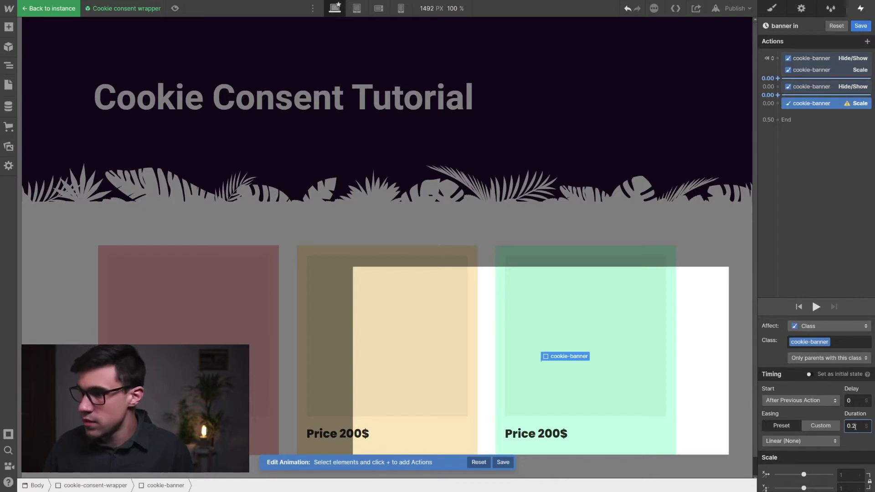
pyautogui.click(835, 440)
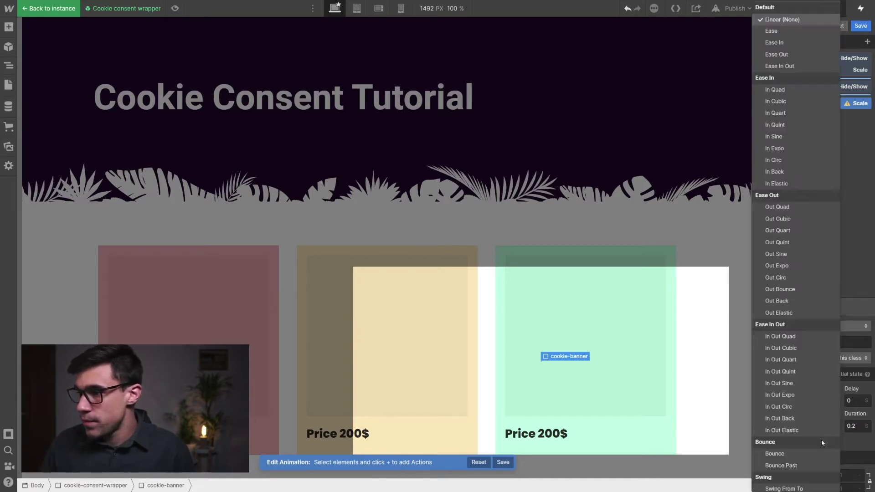
pyautogui.click(774, 30)
pyautogui.click(846, 473)
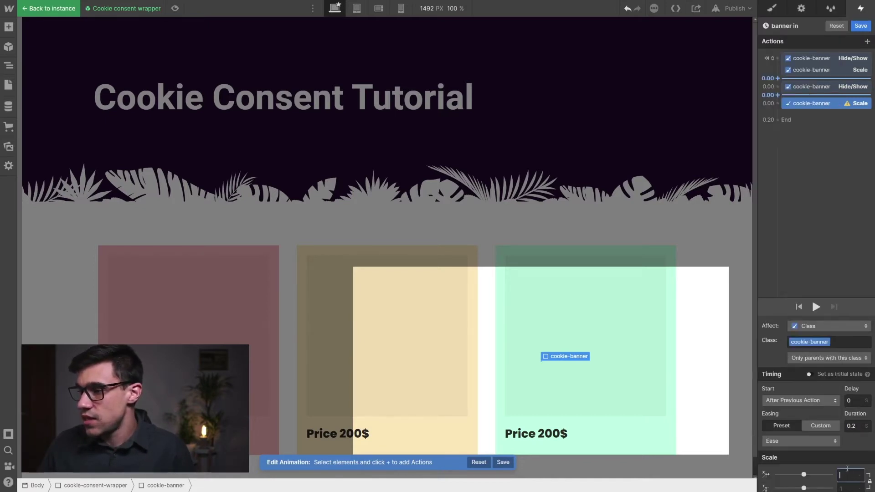
pyautogui.write('1.1')
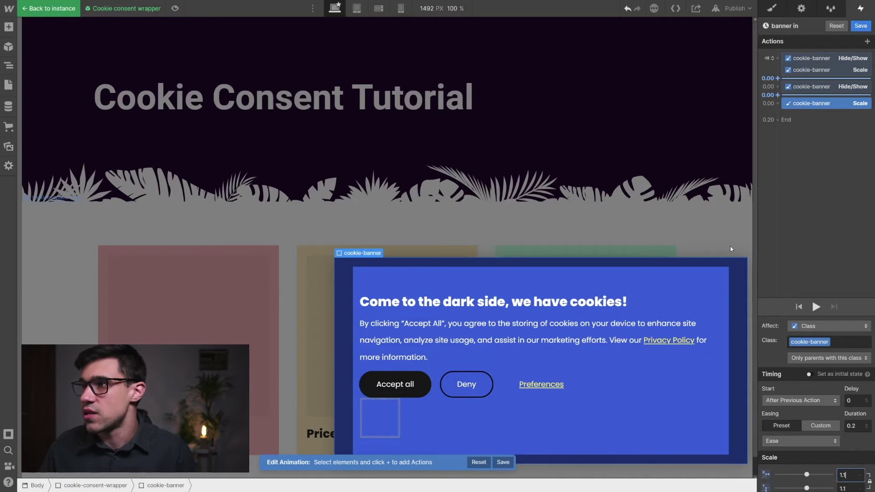
# Add a second Scale action to 0.95 over 0.2 s.
pyautogui.click(777, 111)
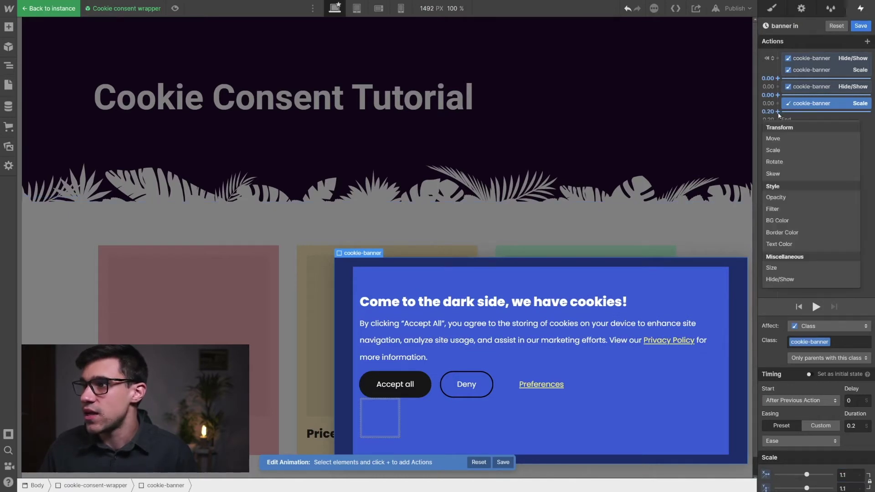
pyautogui.click(780, 150)
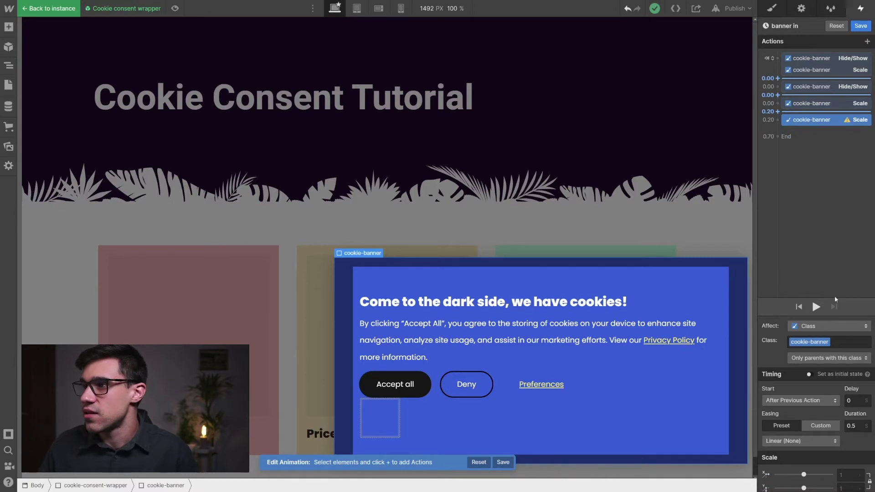
pyautogui.click(856, 426)
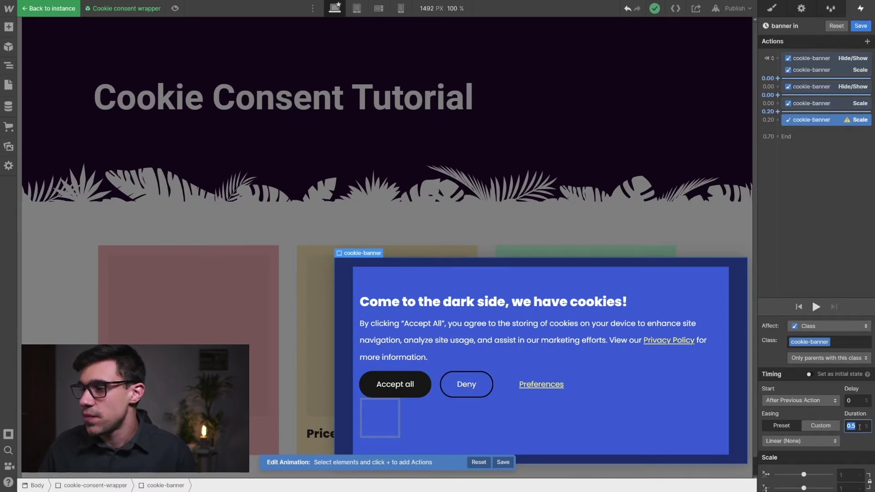
pyautogui.write('0.2')
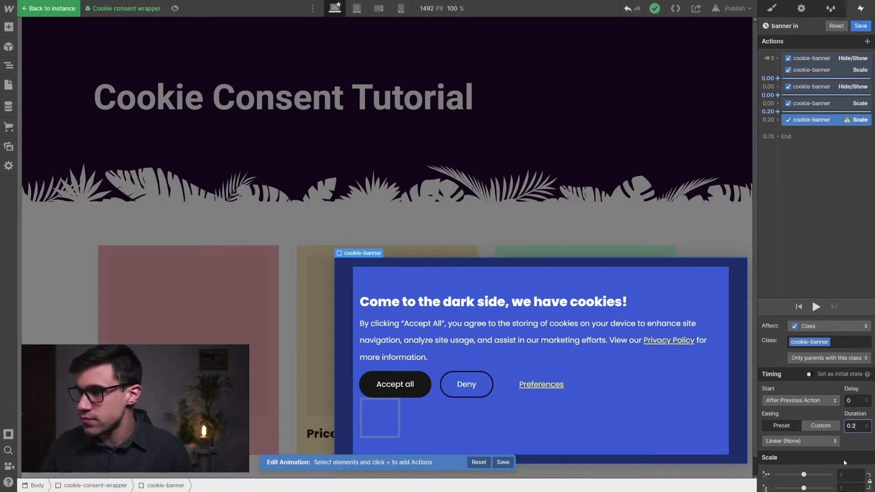
pyautogui.click(847, 474)
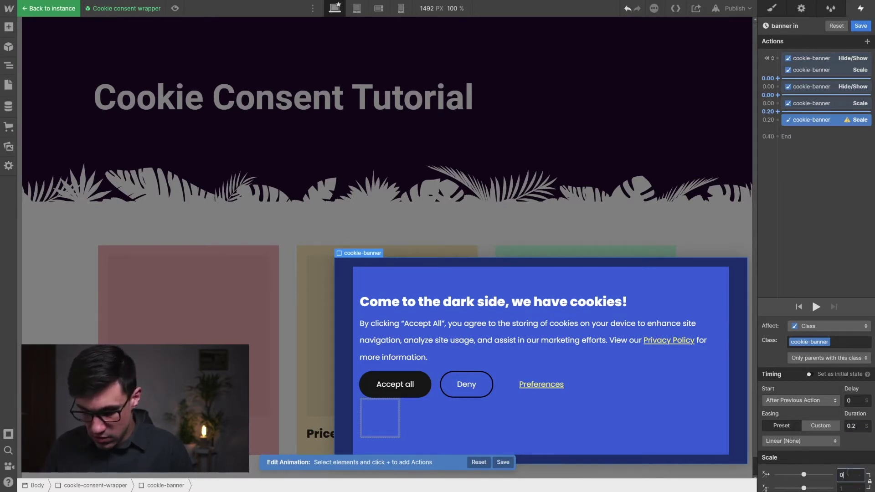
pyautogui.write('0.95')
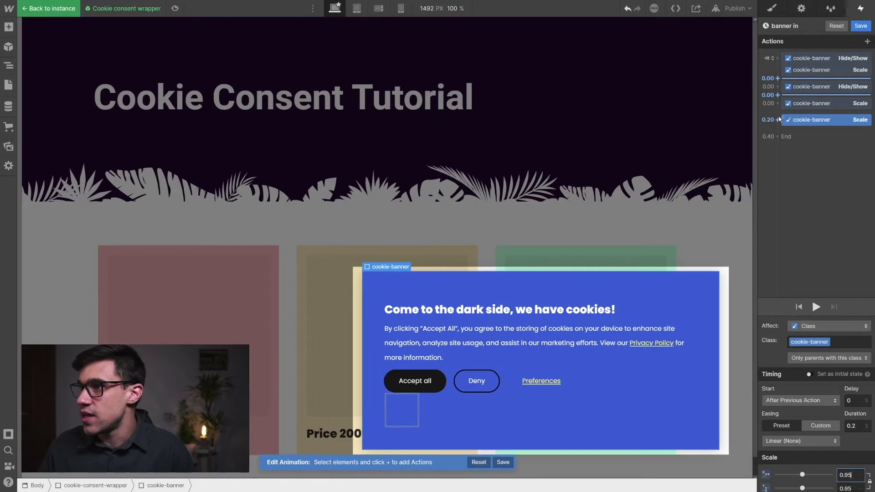
# Add a third Scale action at 0.40 s with scale 1.
pyautogui.click(778, 128)
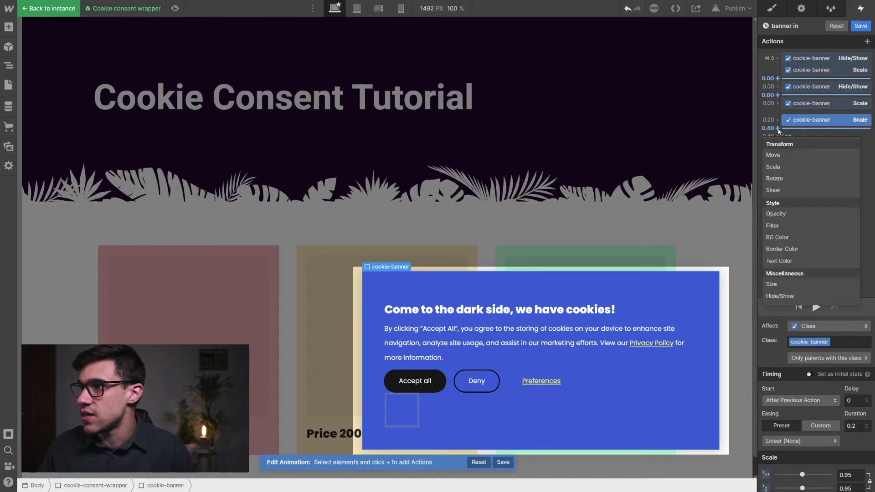
pyautogui.click(782, 166)
pyautogui.click(843, 474)
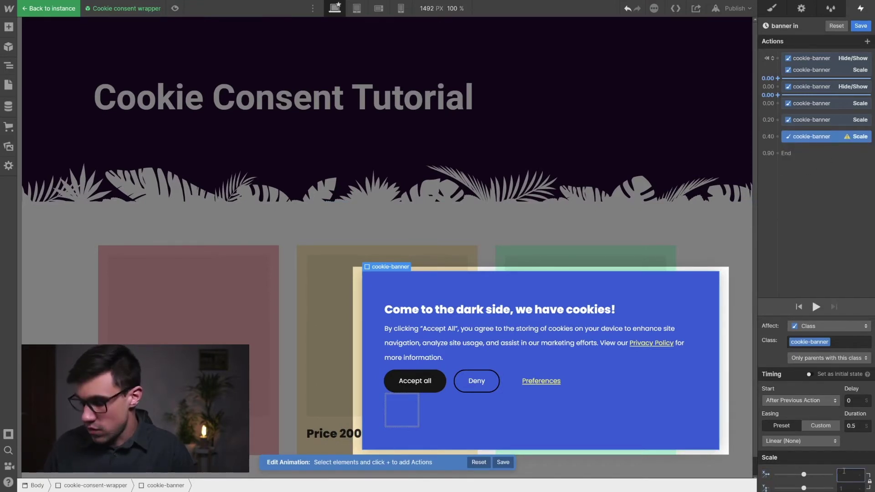
pyautogui.write('1')
# Give the final scale step Ease Out easing and a 0.15 s duration.
pyautogui.click(838, 119)
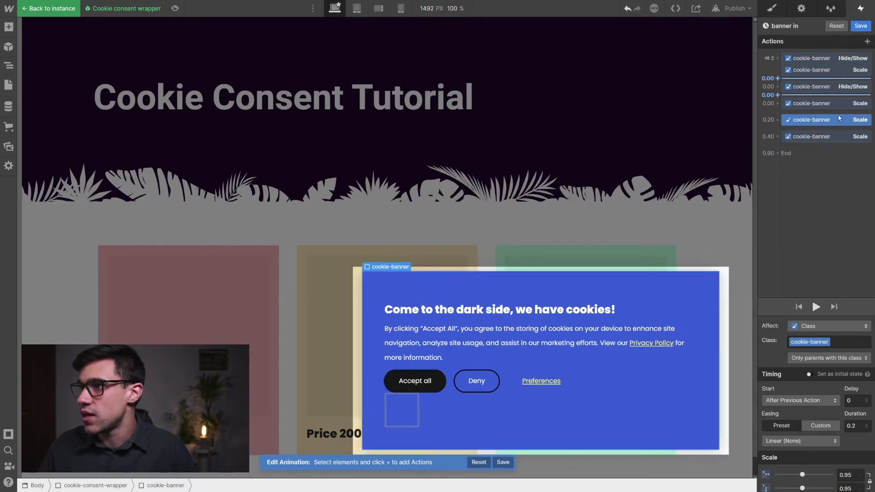
pyautogui.click(811, 441)
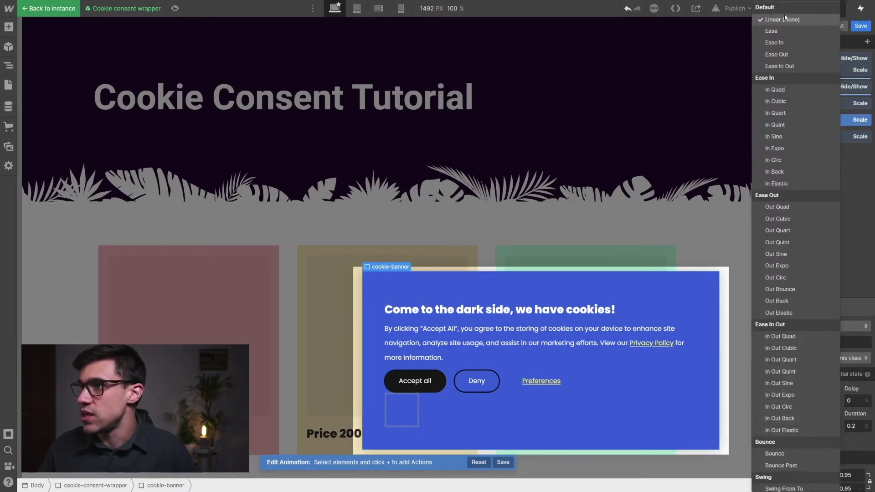
pyautogui.click(771, 31)
pyautogui.click(810, 136)
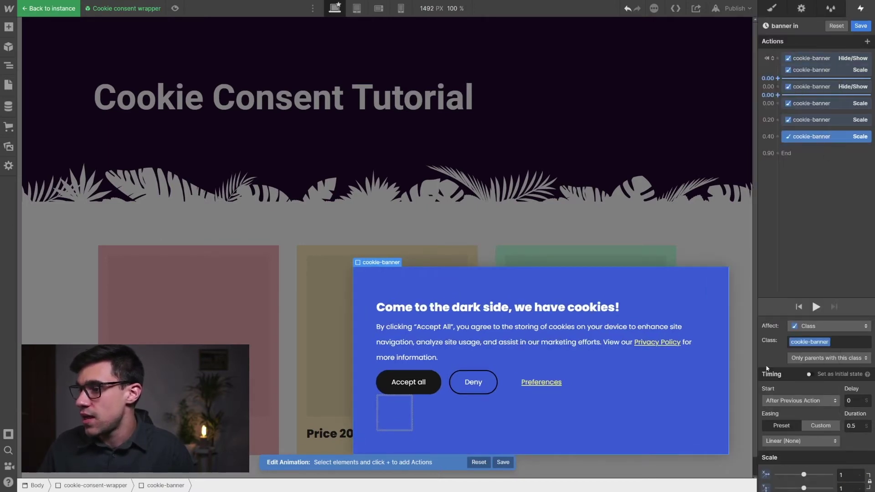
pyautogui.click(775, 440)
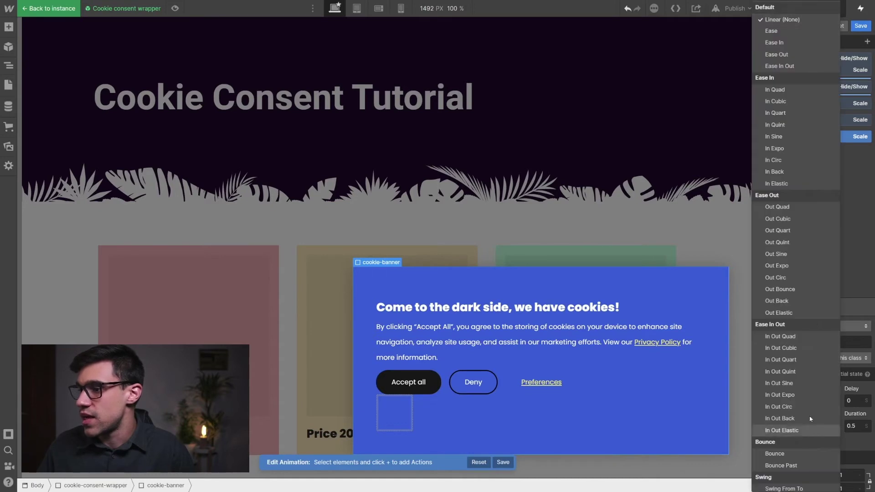
pyautogui.click(782, 53)
pyautogui.click(859, 425)
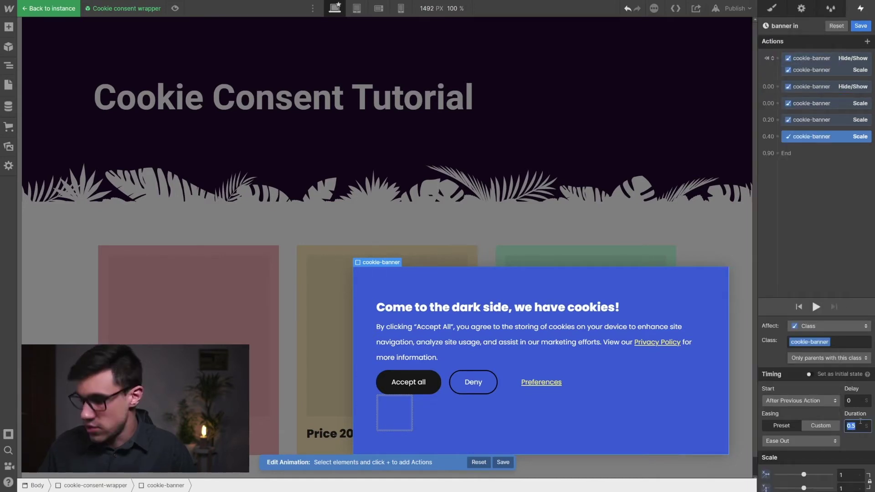
pyautogui.write('0.')
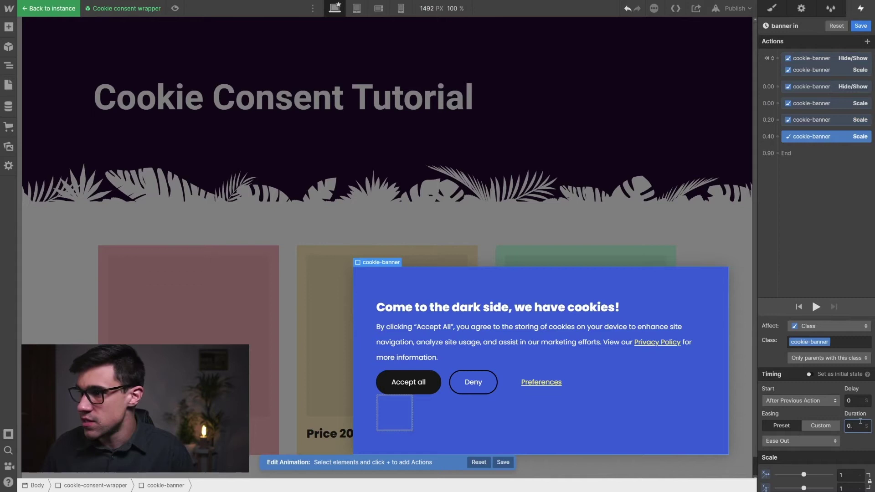
pyautogui.write('2')
pyautogui.press('BackSpace')
pyautogui.write('15')
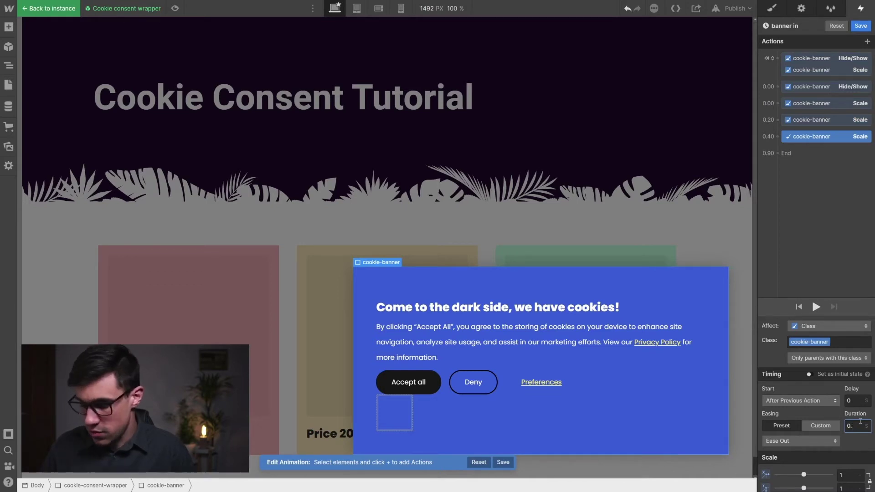
# Preview the banner in animation twice.
pyautogui.click(818, 121)
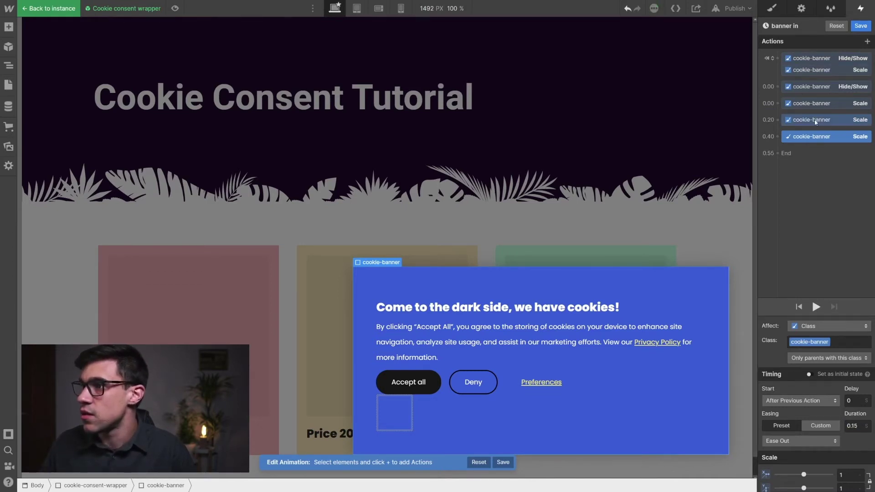
pyautogui.click(817, 104)
pyautogui.click(816, 308)
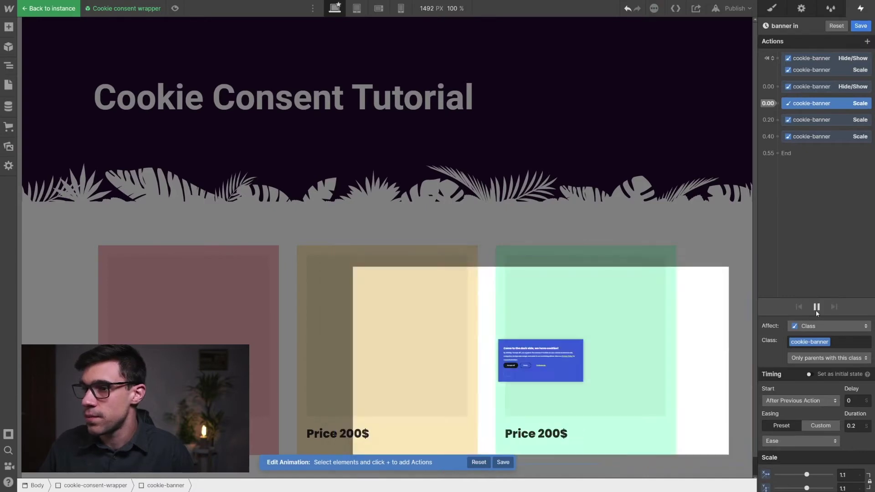
pyautogui.click(815, 308)
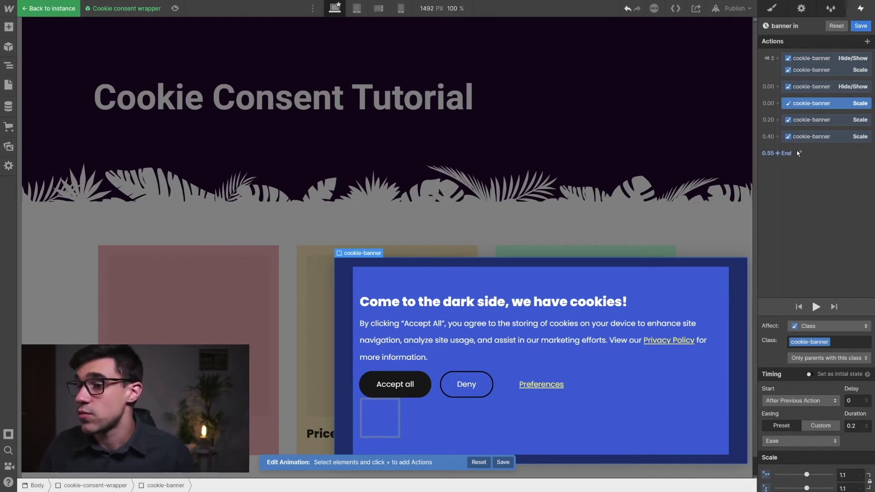
# Save banner in and set the second click's action to Start an animation.
pyautogui.click(860, 28)
pyautogui.click(860, 27)
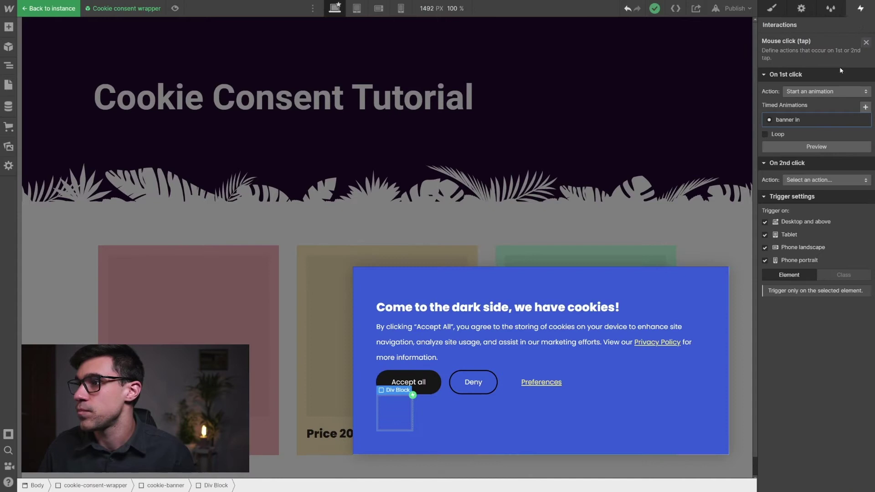
pyautogui.click(817, 180)
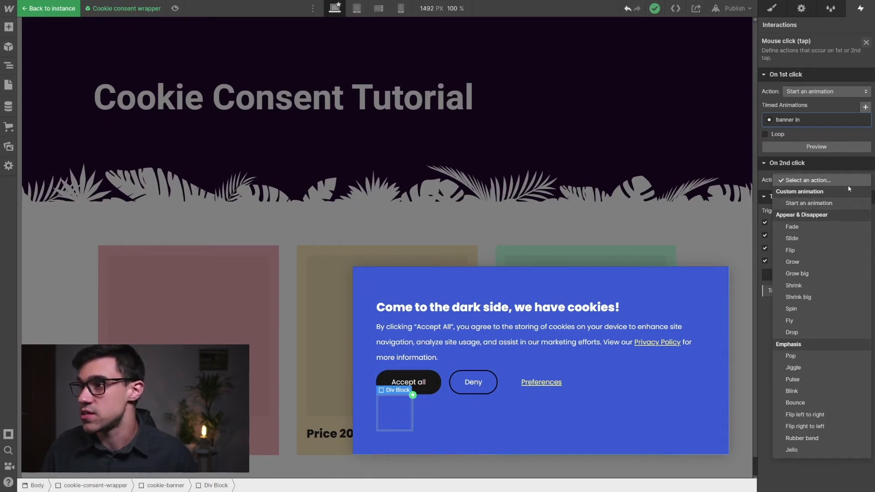
pyautogui.click(818, 204)
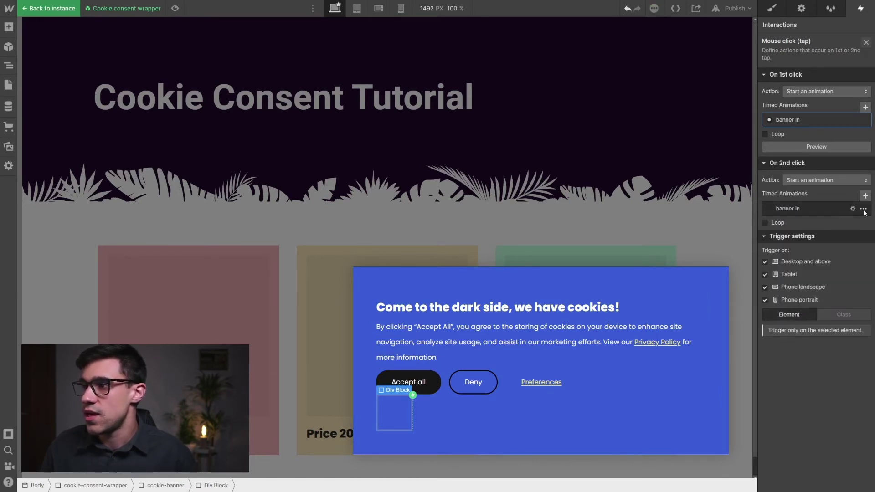
# Create a timed animation named 'banner out' targeting the parent cookie-banner.
pyautogui.click(865, 196)
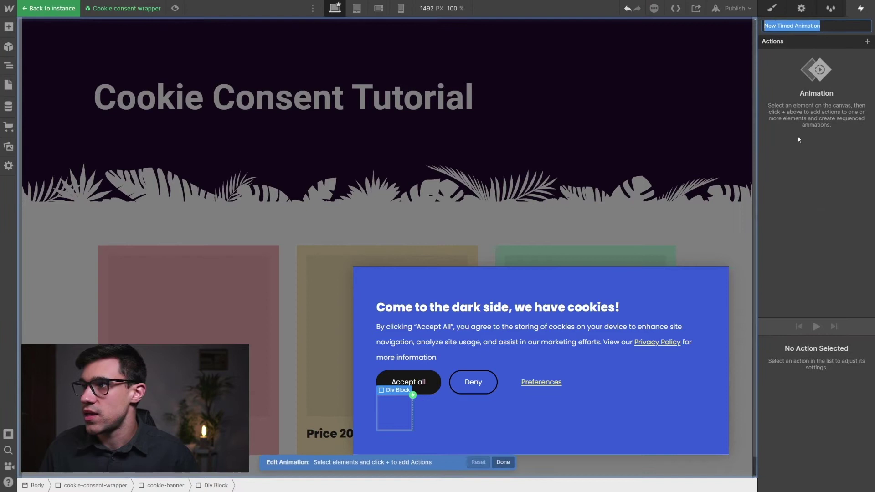
pyautogui.write('b')
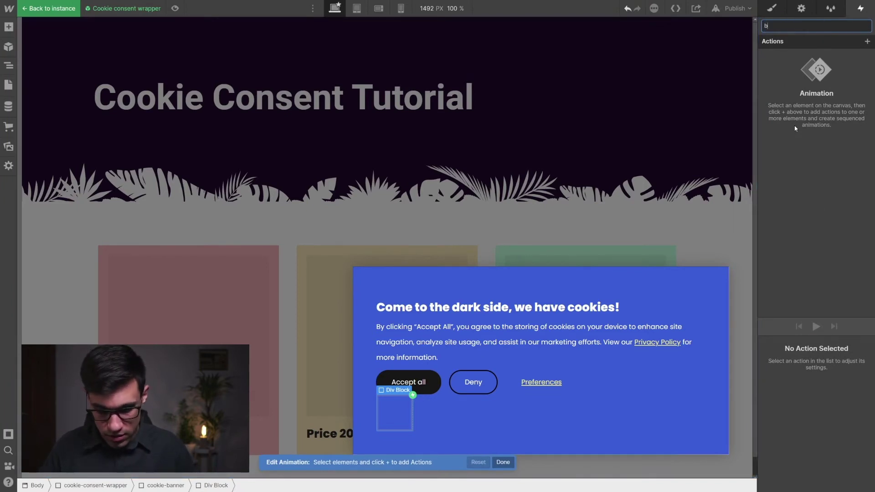
pyautogui.write('anner out')
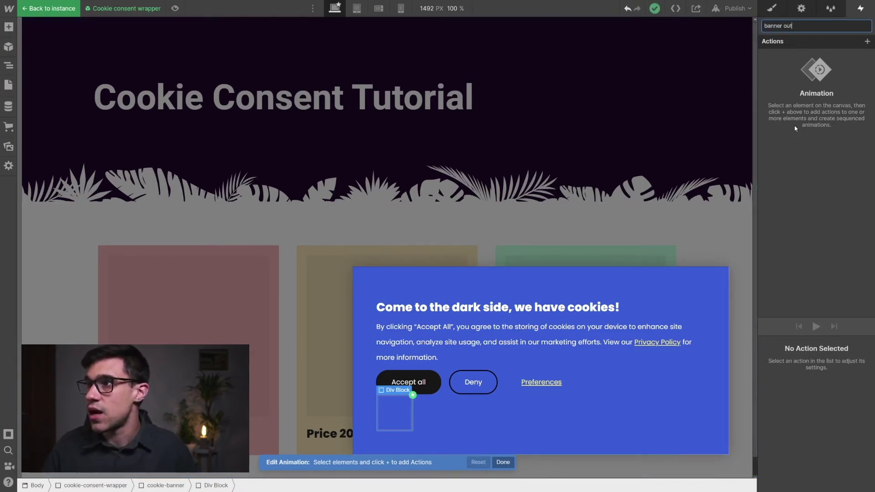
pyautogui.press('Return')
pyautogui.press('Escape')
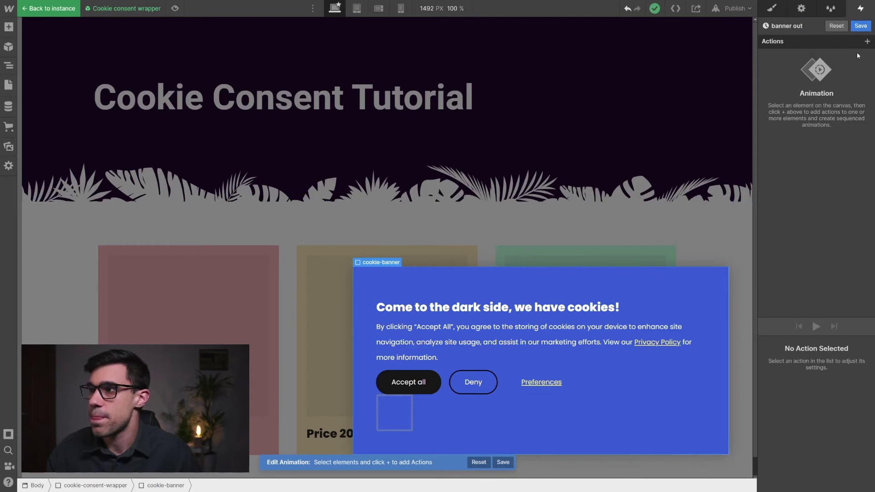
# Add a cookie-banner Scale action at scale 1 with 0 s duration.
pyautogui.click(867, 41)
pyautogui.click(791, 80)
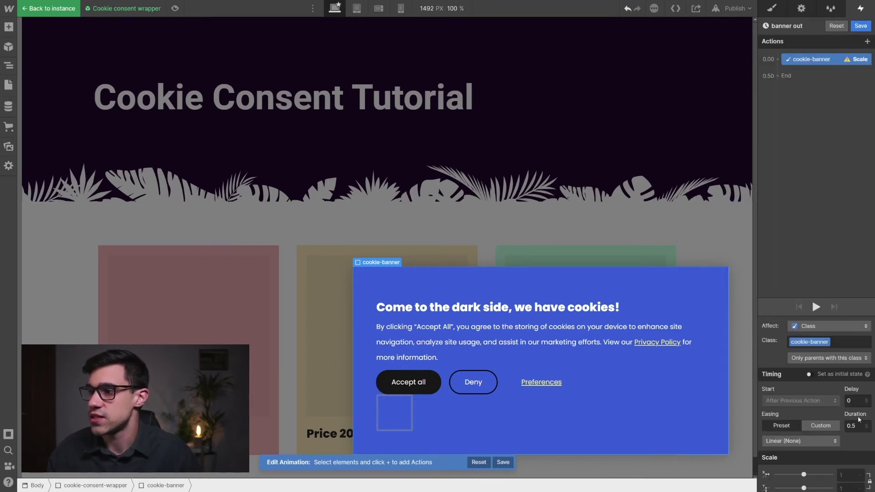
pyautogui.click(844, 476)
pyautogui.write('1')
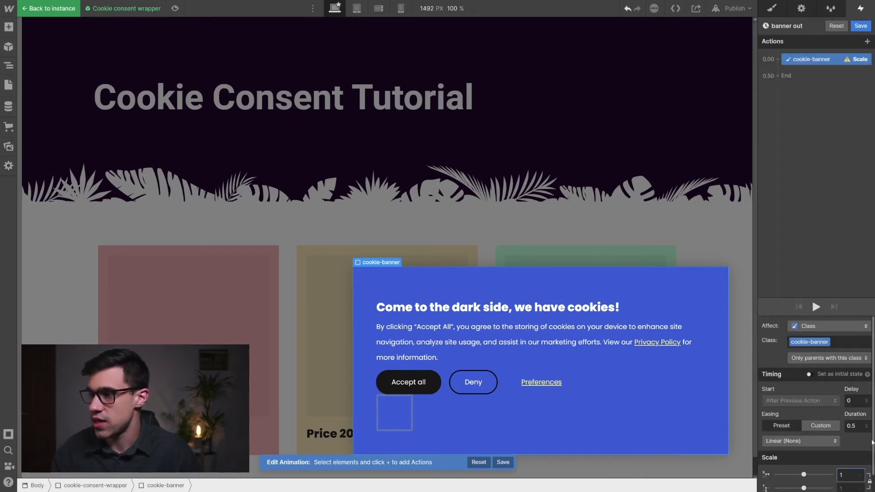
pyautogui.click(850, 426)
pyautogui.write('0')
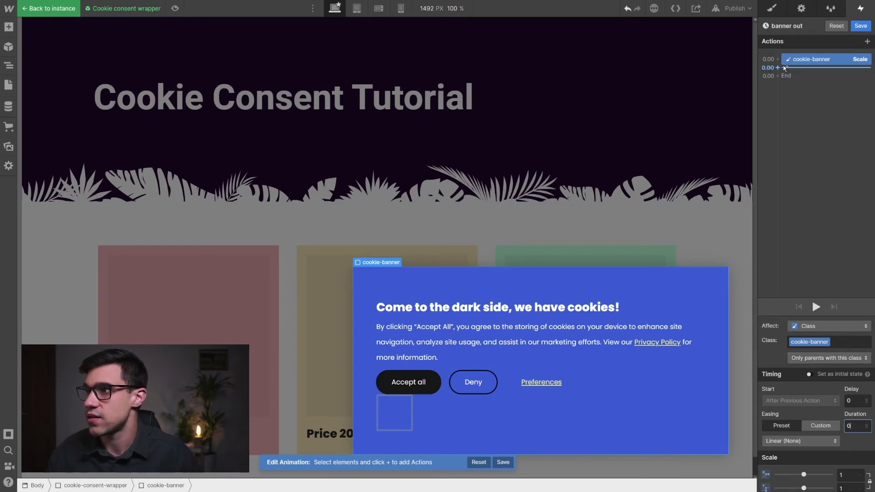
# Add a second Scale action to 1.05 over 0.15 s, applied to all elements with this class.
pyautogui.click(777, 68)
pyautogui.click(774, 106)
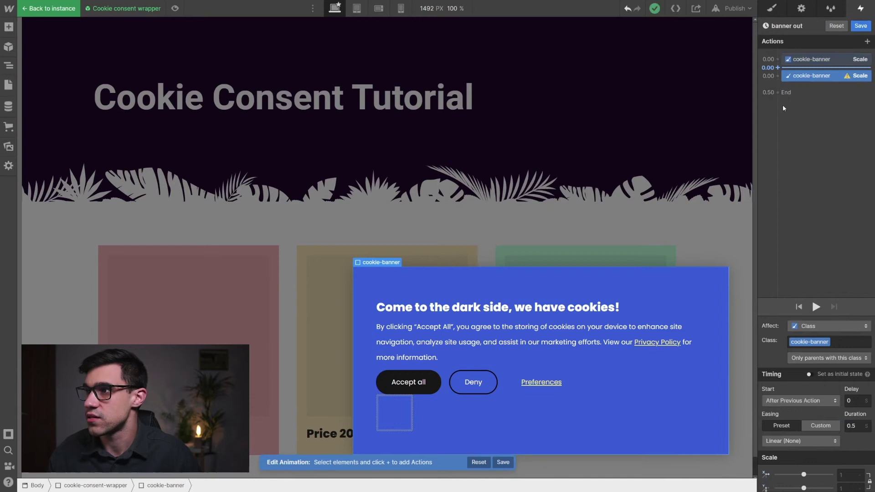
pyautogui.click(842, 474)
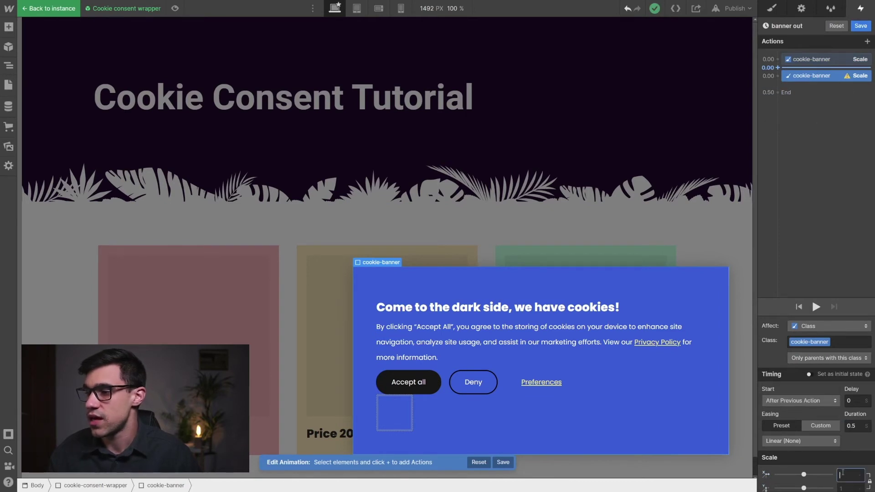
pyautogui.write('.8')
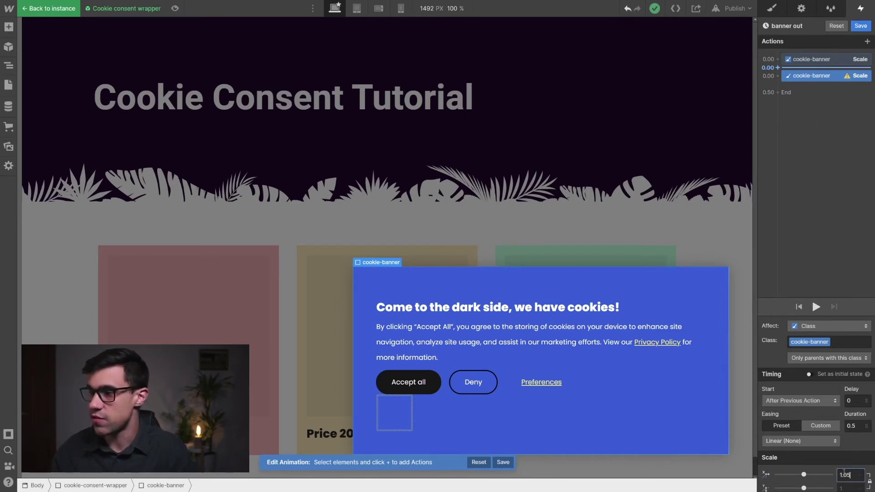
pyautogui.press('Return')
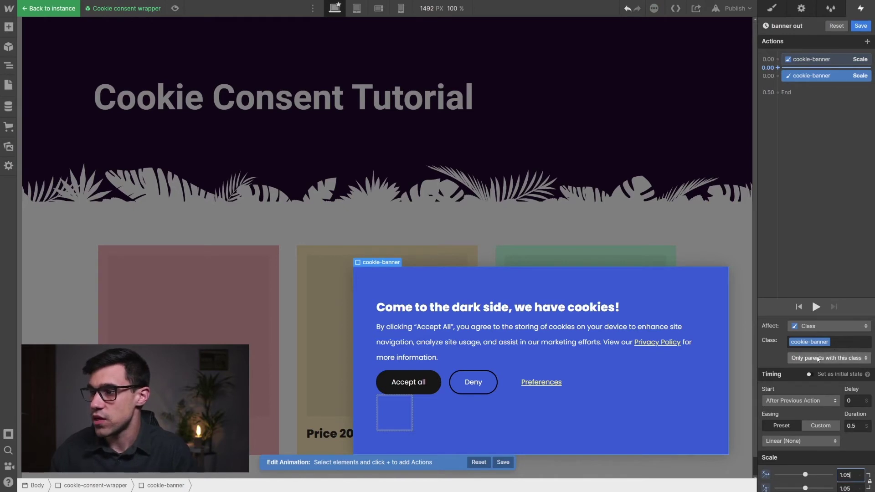
pyautogui.click(828, 357)
pyautogui.click(829, 321)
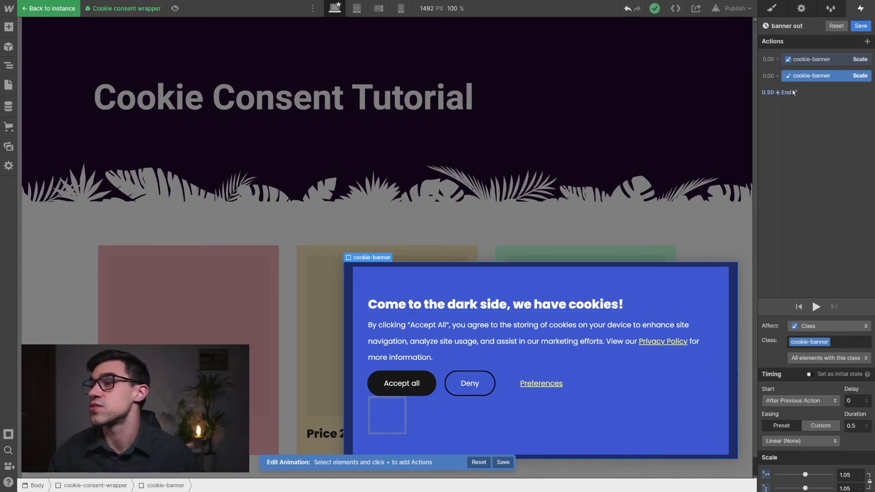
pyautogui.click(855, 426)
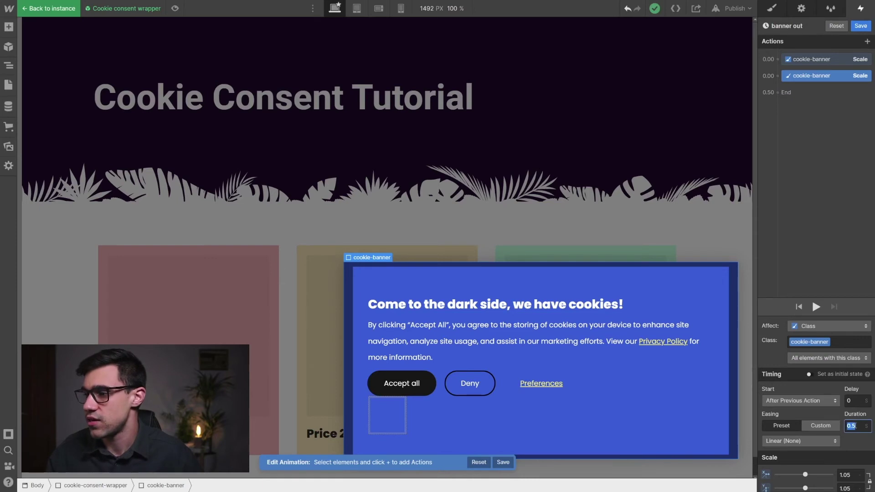
pyautogui.write('0')
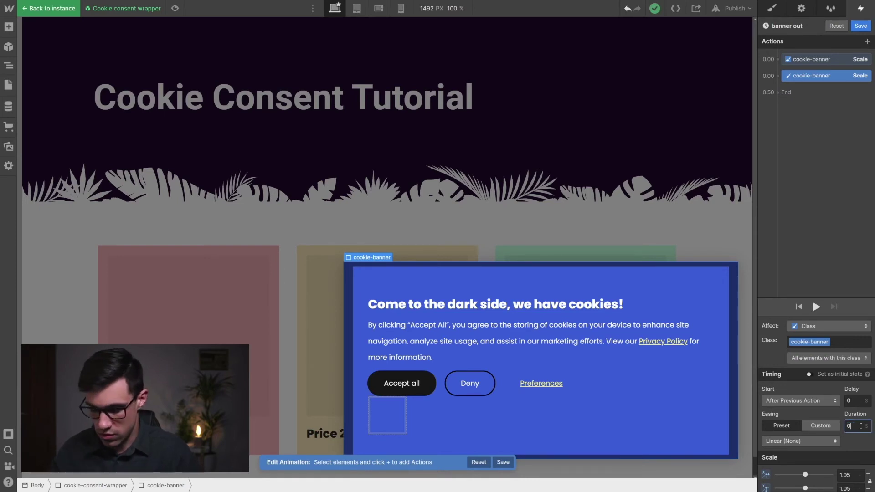
pyautogui.write('.15')
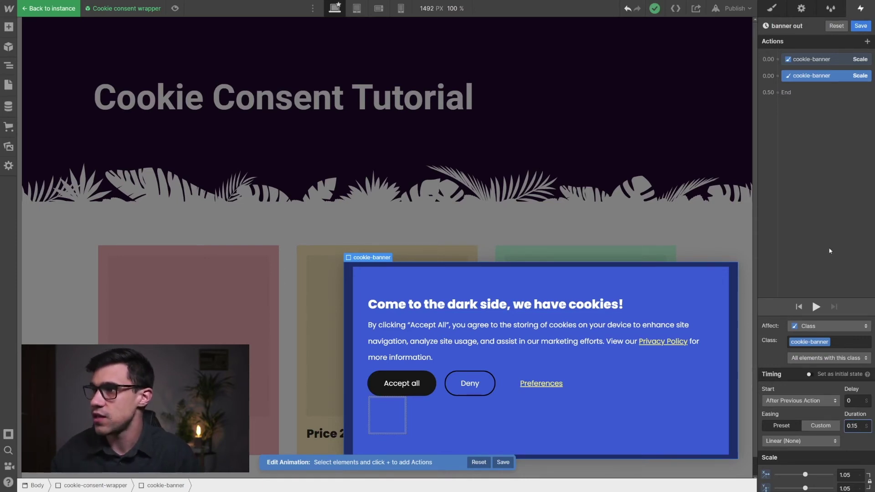
# Add a third Scale action shrinking the banner to 0 over 0.2 s.
pyautogui.click(777, 91)
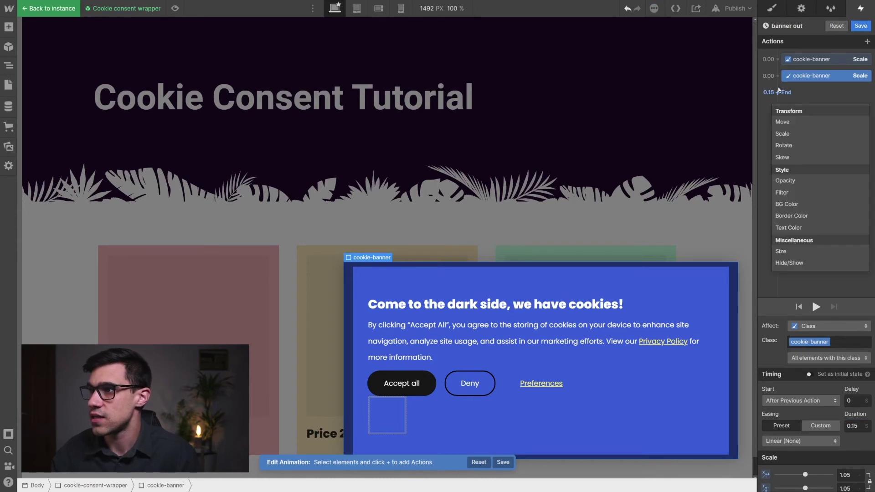
pyautogui.click(782, 133)
pyautogui.click(847, 476)
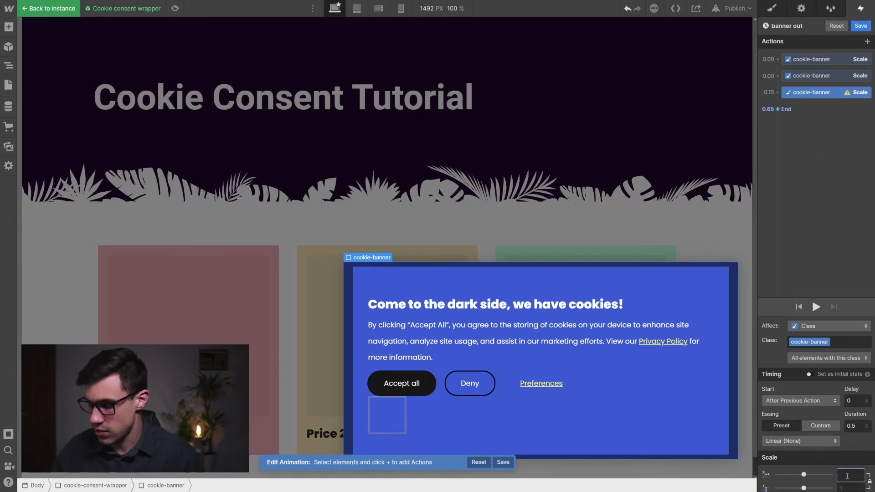
pyautogui.write('0')
pyautogui.click(852, 426)
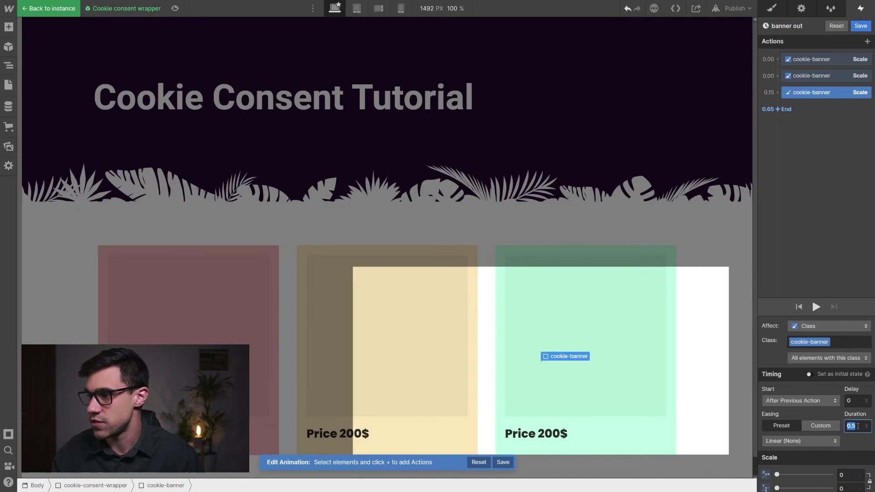
pyautogui.write('0')
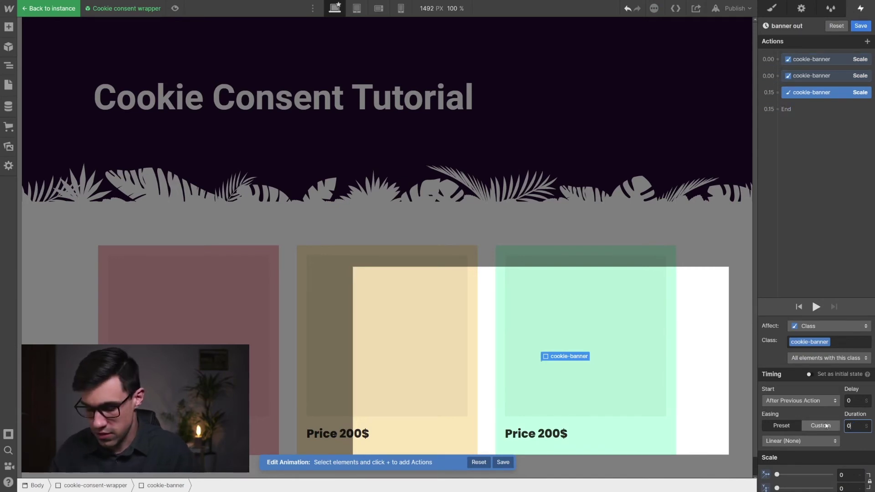
pyautogui.write('.2')
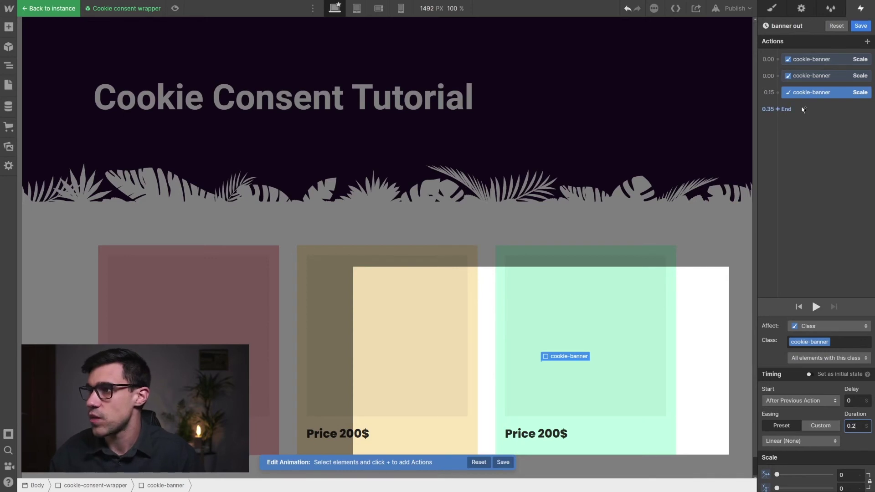
# Add a final Hide/Show action hiding the cookie-banner and preview banner out.
pyautogui.click(776, 109)
pyautogui.click(792, 280)
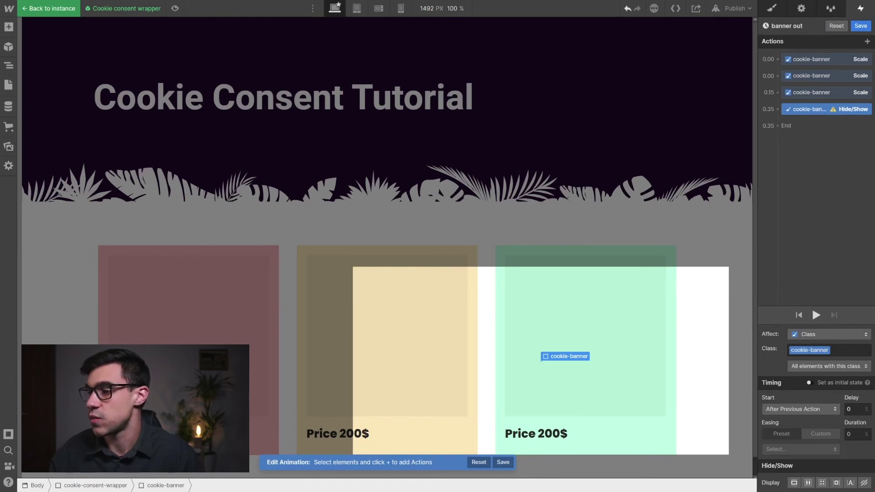
pyautogui.click(864, 482)
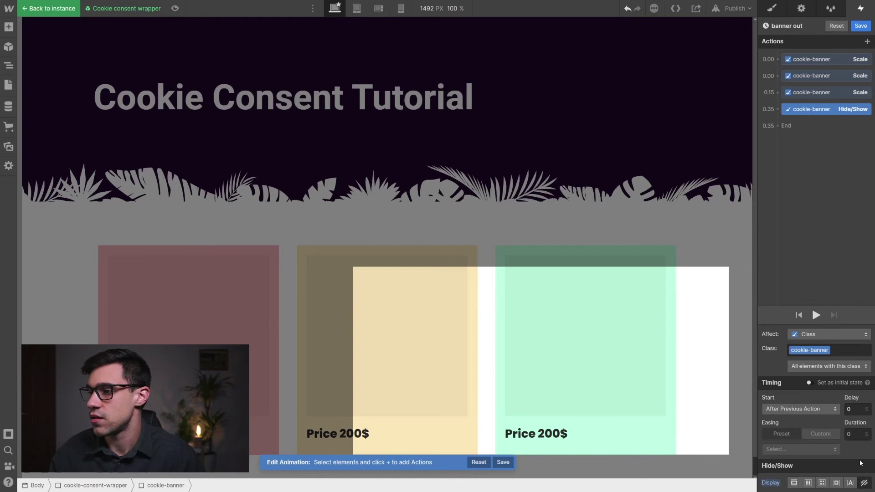
pyautogui.click(816, 315)
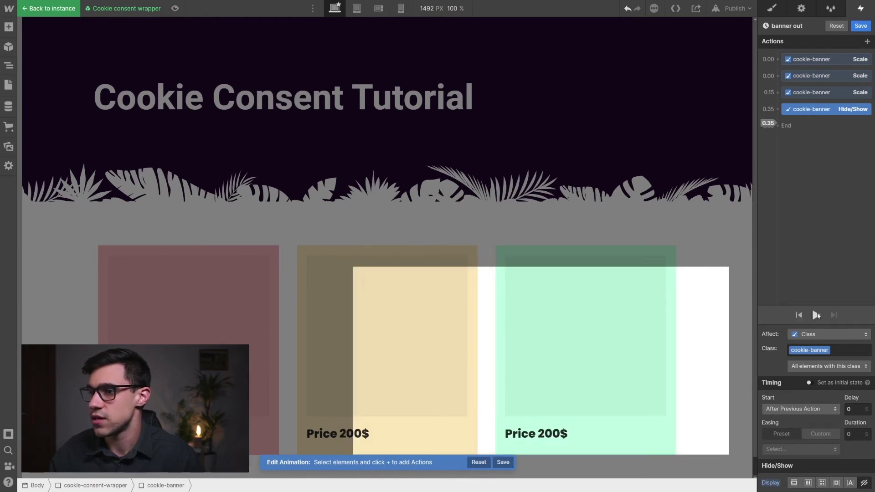
pyautogui.click(816, 315)
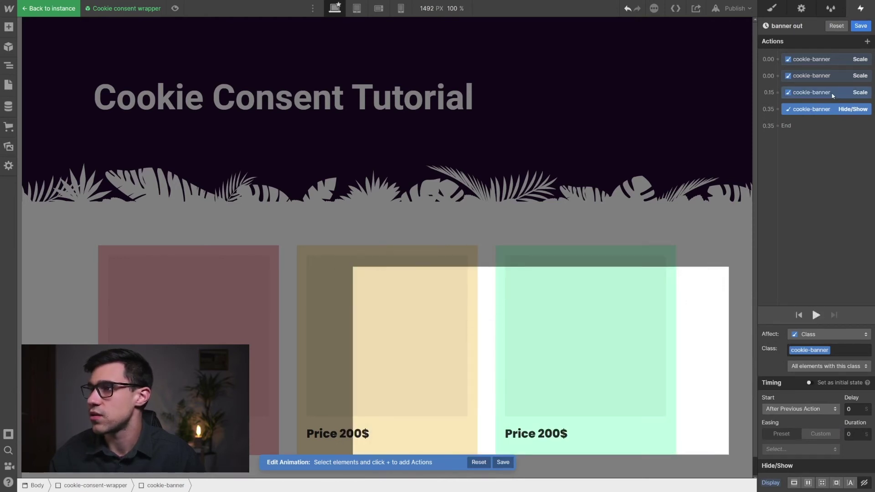
# Set Ease easing on the 1.05 scale step, preview, and save the animation.
pyautogui.click(827, 92)
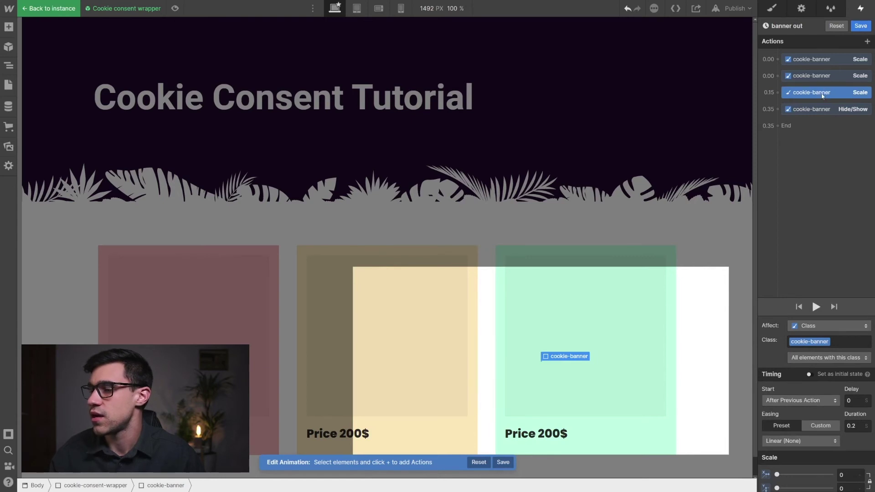
pyautogui.click(820, 91)
pyautogui.click(826, 82)
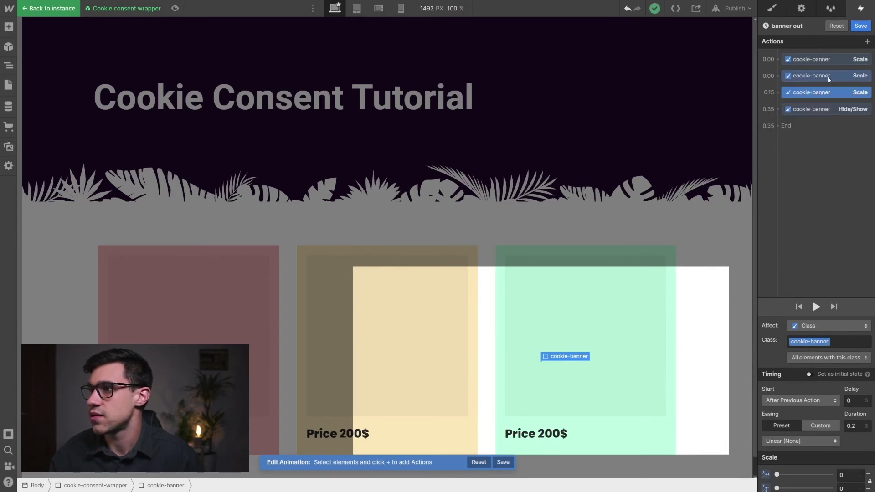
pyautogui.click(828, 77)
pyautogui.click(800, 440)
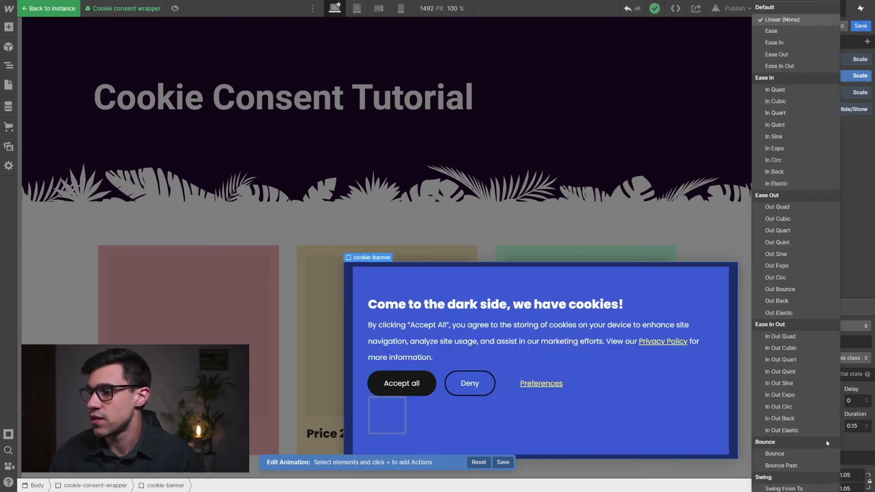
pyautogui.click(772, 31)
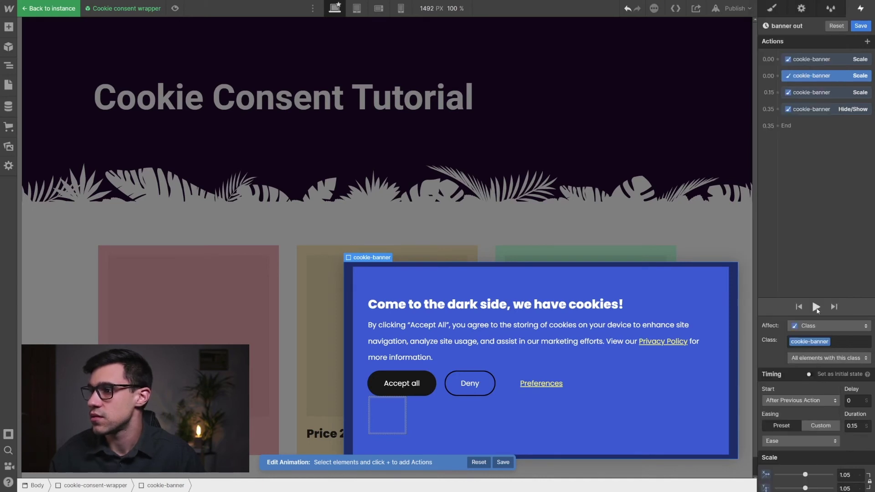
pyautogui.click(816, 307)
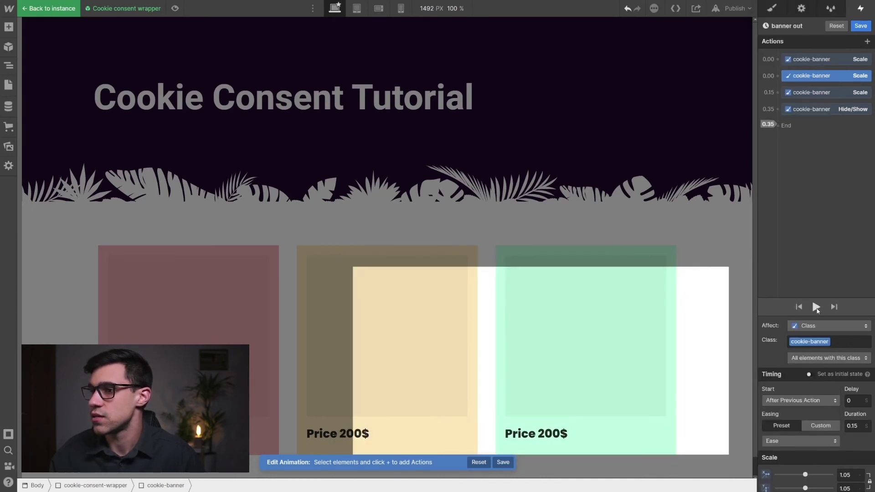
pyautogui.click(860, 25)
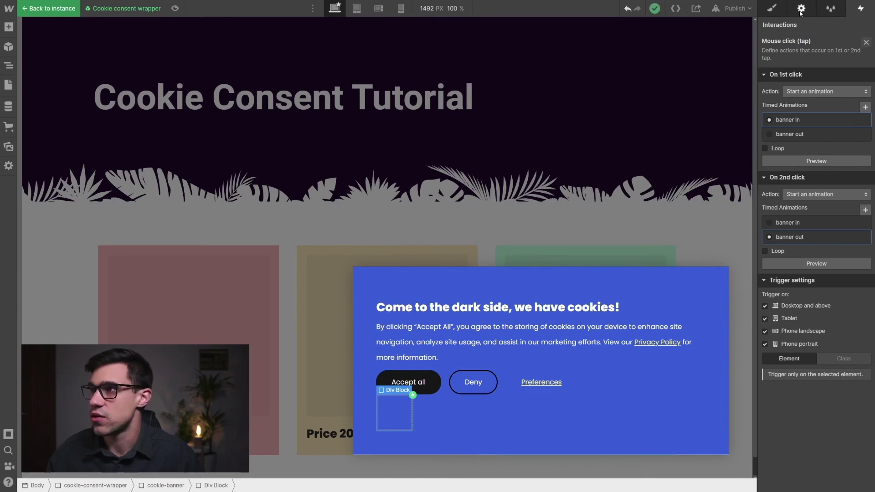
# Create the class 'interaction-trigger-banner' on the trigger div and set its Display to None.
pyautogui.click(772, 8)
pyautogui.click(799, 61)
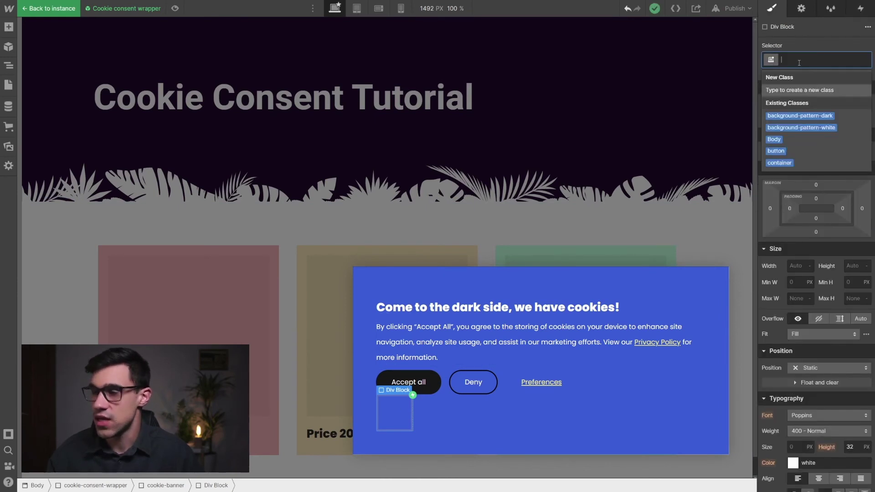
pyautogui.write('inter')
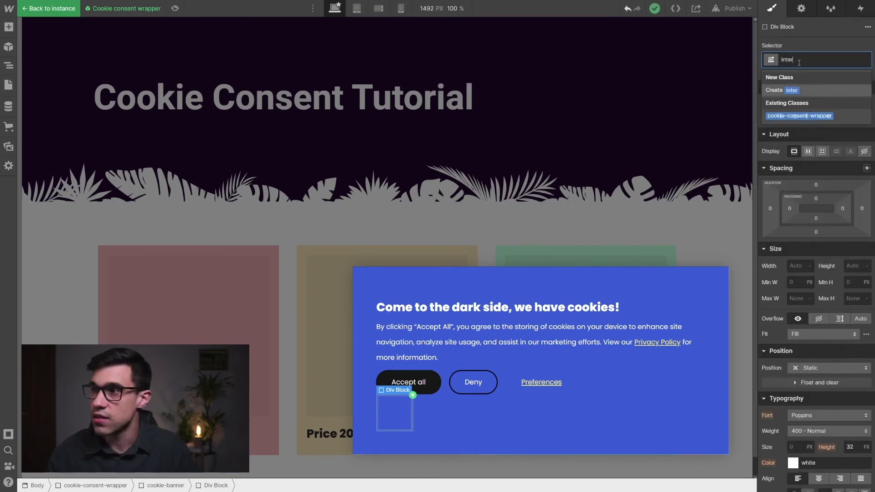
pyautogui.write('action-')
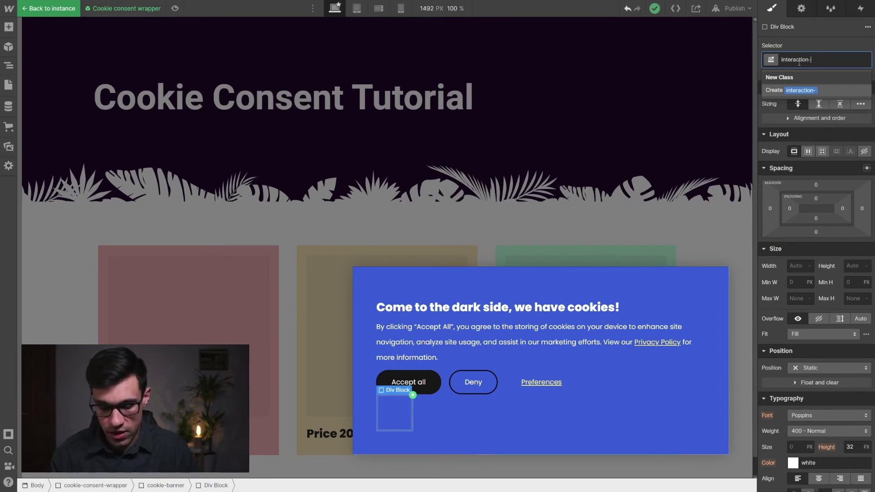
pyautogui.write('trigger')
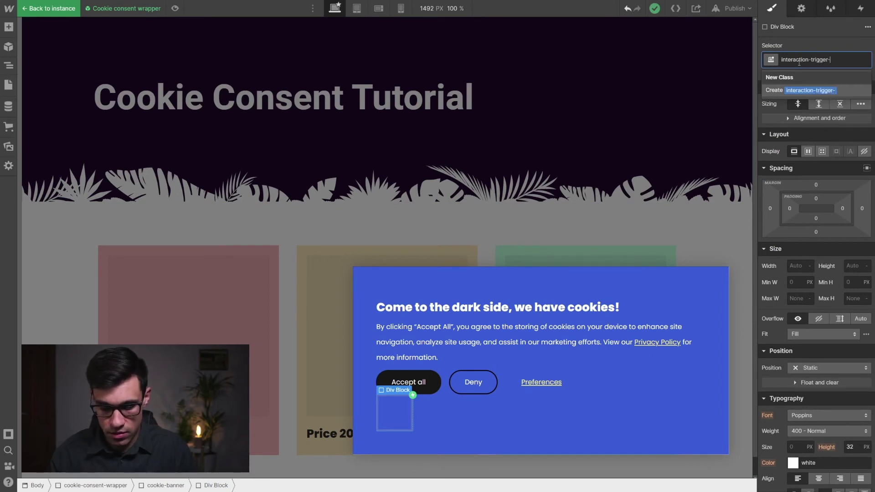
pyautogui.write('-ba')
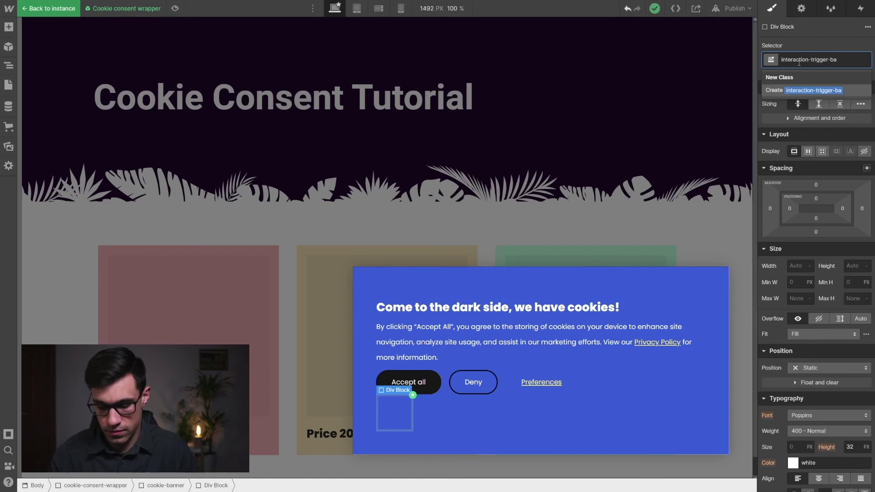
pyautogui.write('nner')
pyautogui.press('Return')
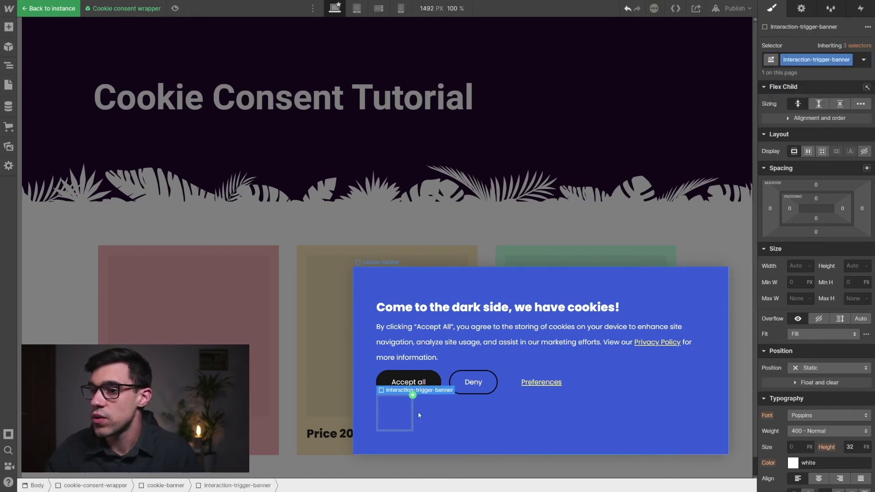
pyautogui.click(864, 152)
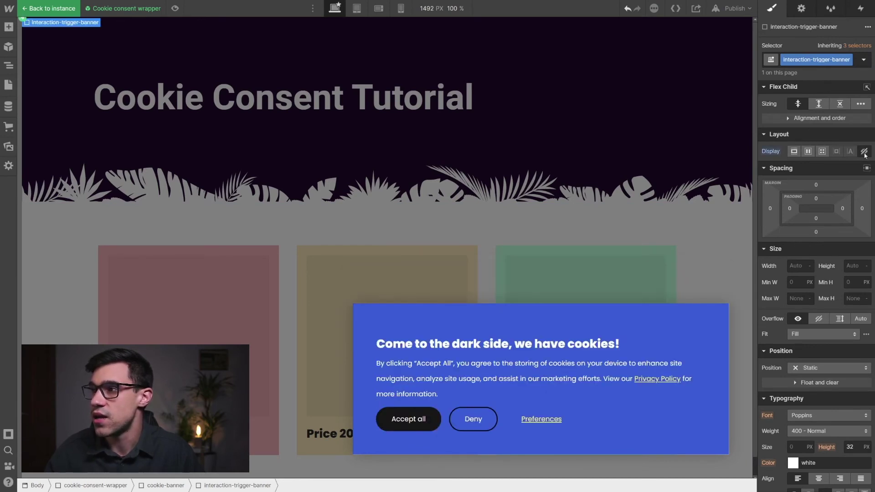
# Give the trigger div a custom attribute named fs-cc with value 'interaction'.
pyautogui.click(803, 10)
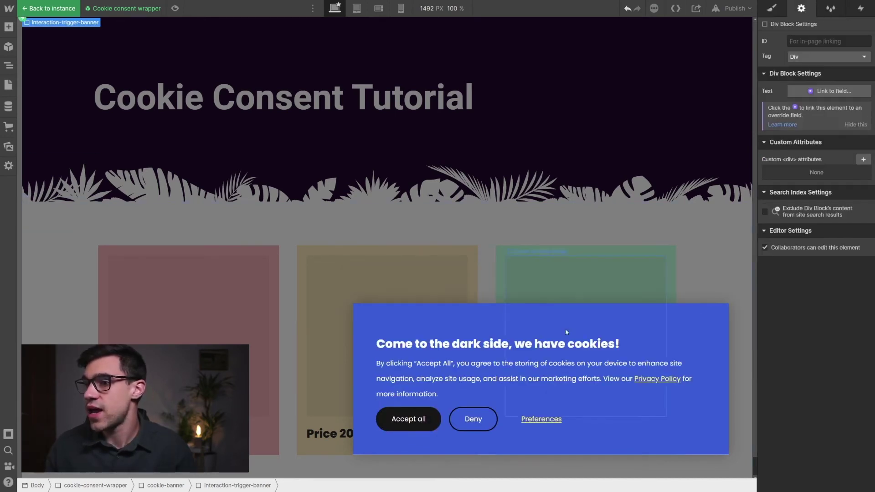
pyautogui.click(863, 160)
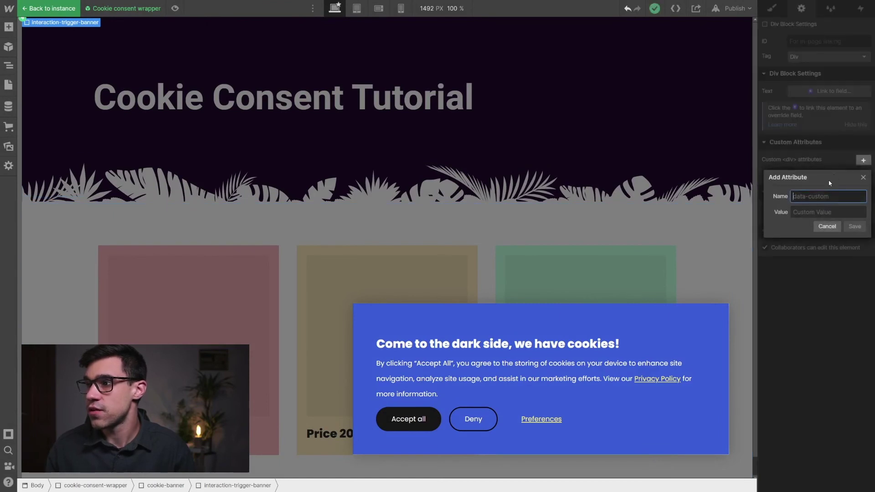
pyautogui.write('fs-cc')
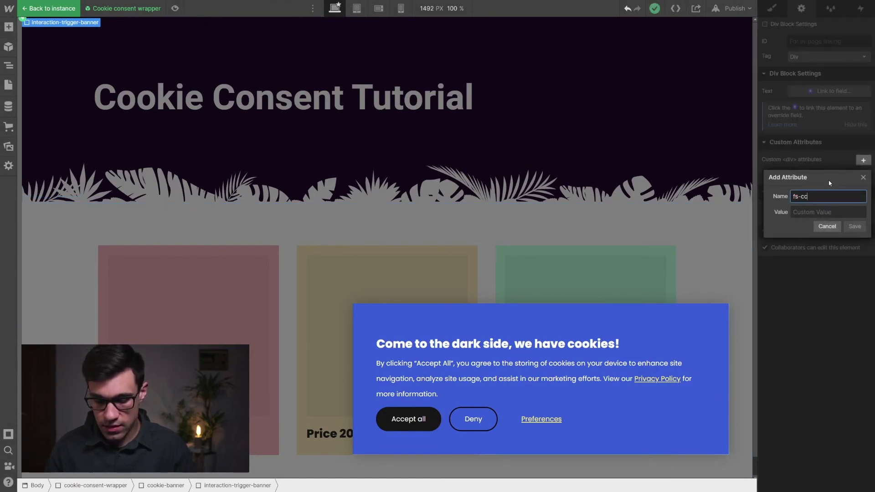
pyautogui.press('Tab')
pyautogui.write('interaction')
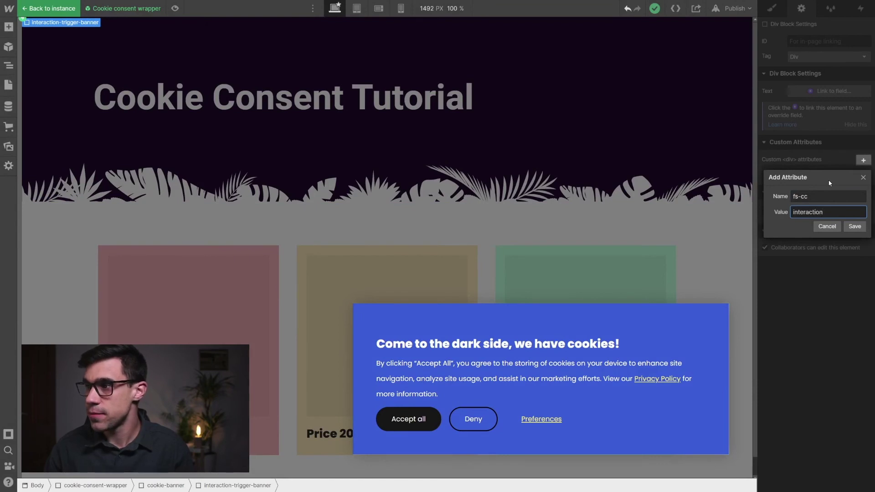
pyautogui.press('Return')
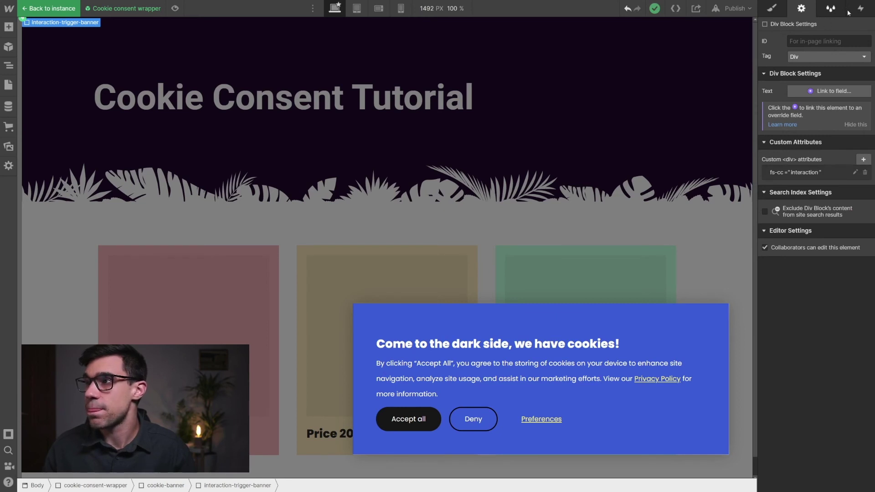
# Switch the Mouse click (tap) trigger's settings from Element to Class, targeting interaction-trigger-banner.
pyautogui.click(859, 10)
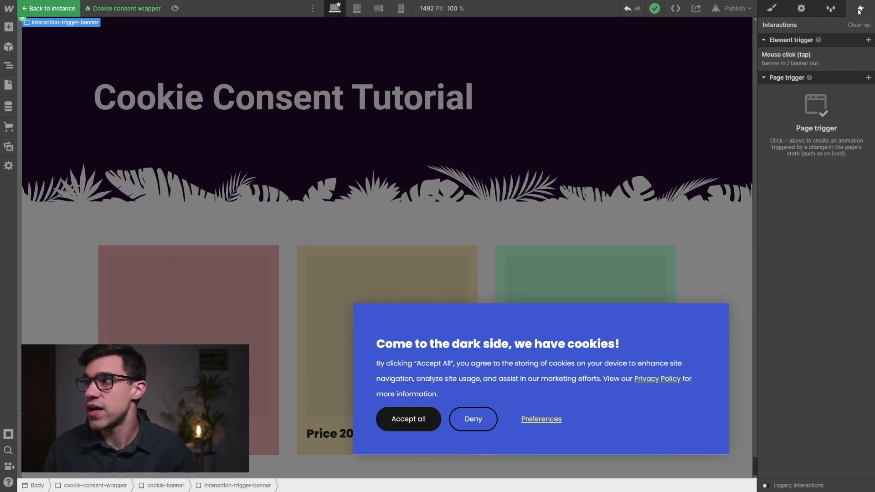
pyautogui.click(806, 57)
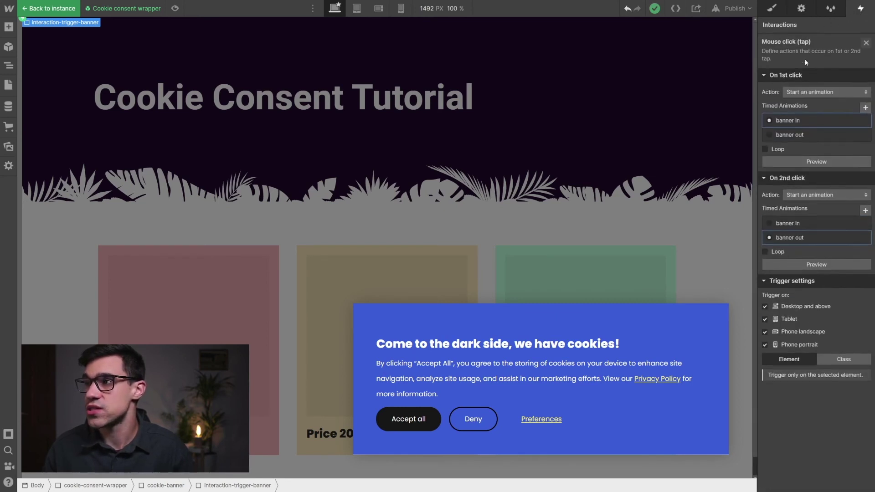
pyautogui.click(835, 361)
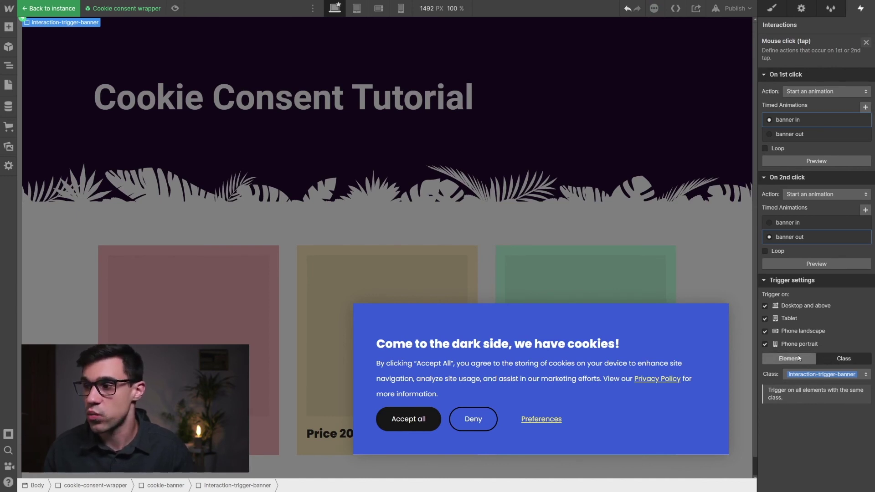
# Set the cookie-banner's Display to None so it is hidden by default.
pyautogui.click(735, 13)
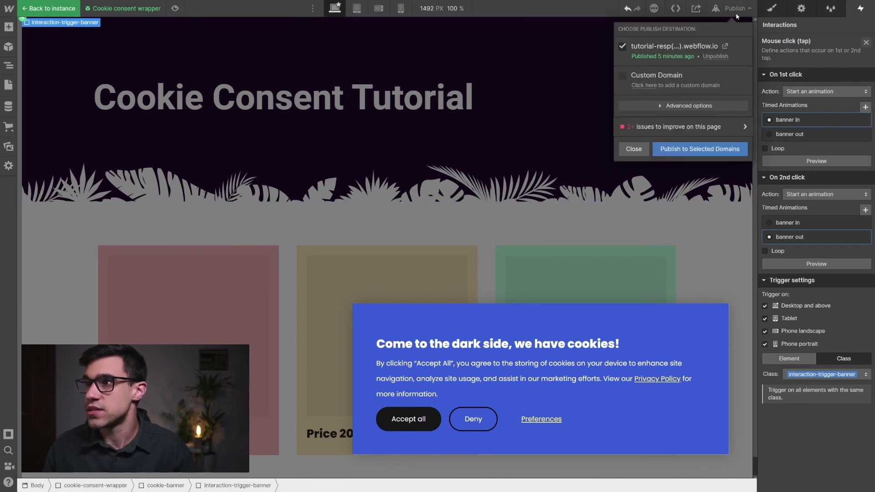
pyautogui.click(695, 329)
pyautogui.click(694, 330)
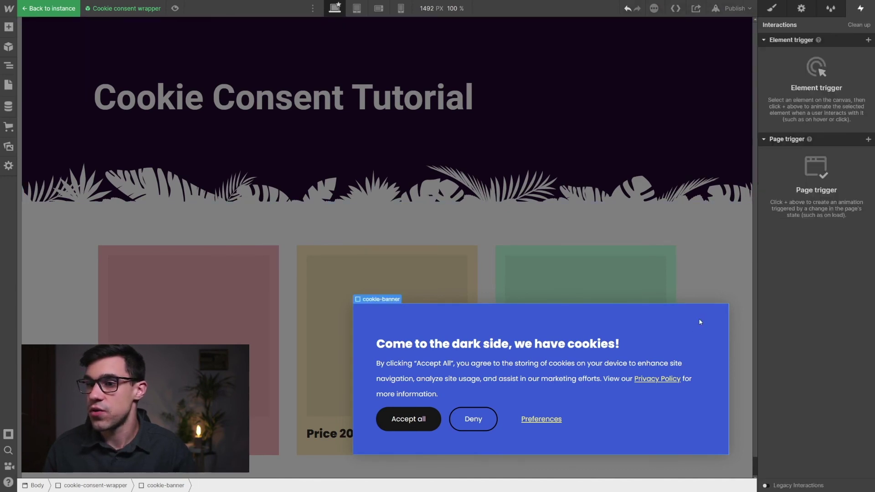
pyautogui.click(771, 8)
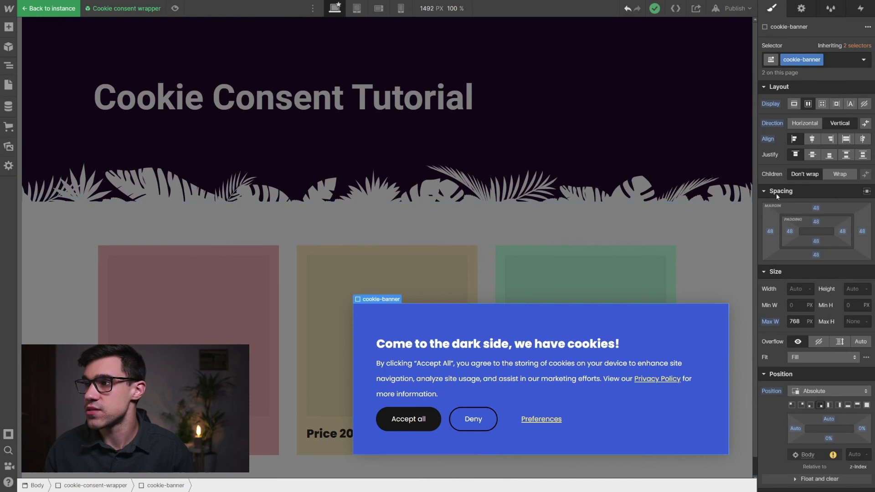
pyautogui.click(864, 105)
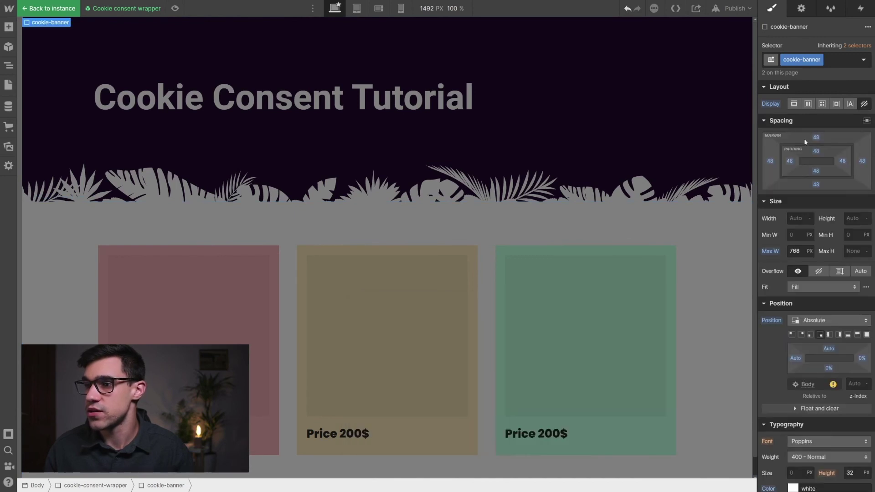
# Exit the component and publish the site to the webflow.io staging domain.
pyautogui.click(620, 319)
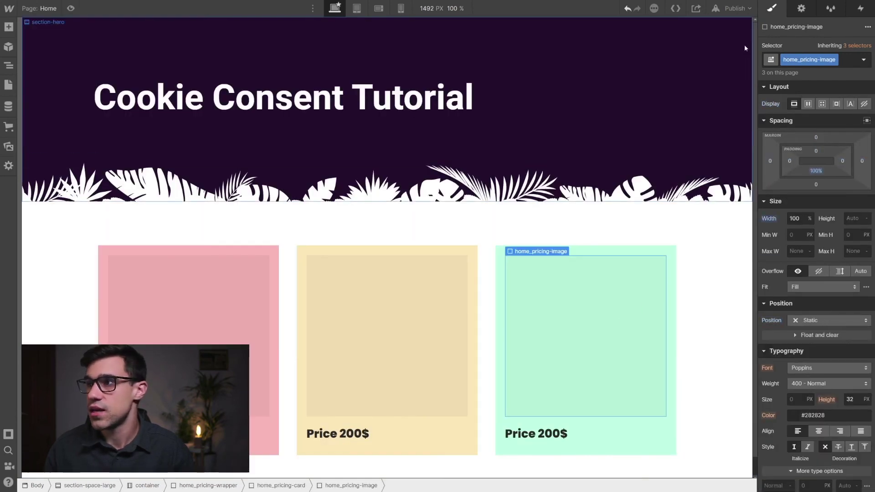
pyautogui.click(733, 9)
pyautogui.click(710, 158)
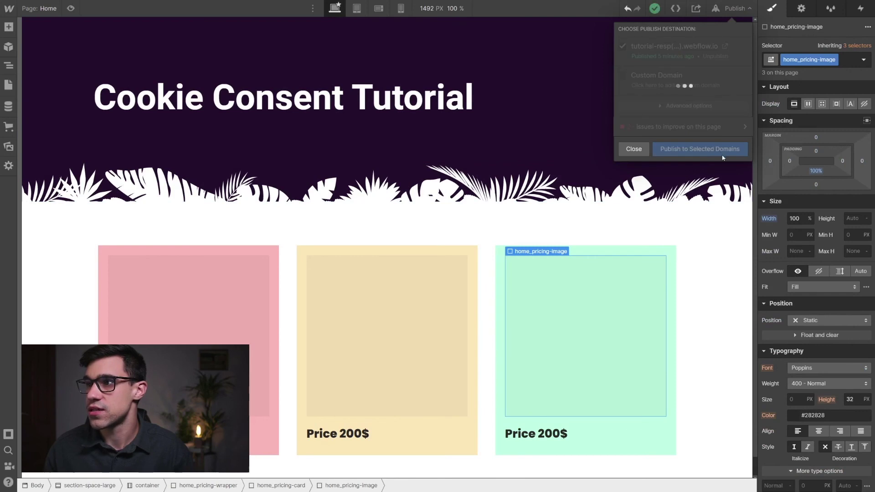